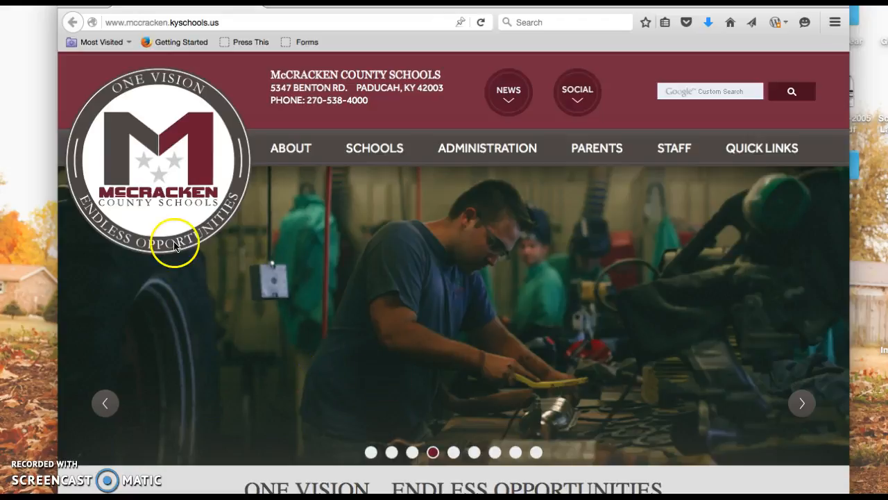
Go to google.com
left_click(226, 25)
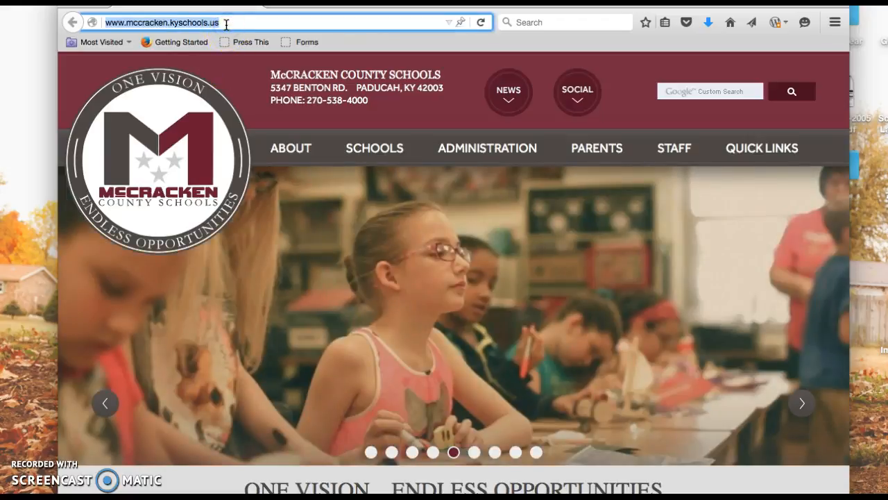
type("google.com/")
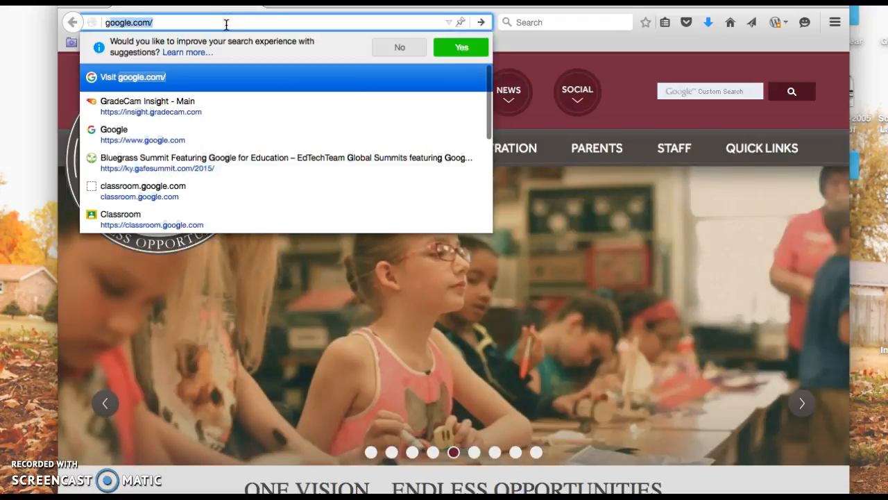
key("Return")
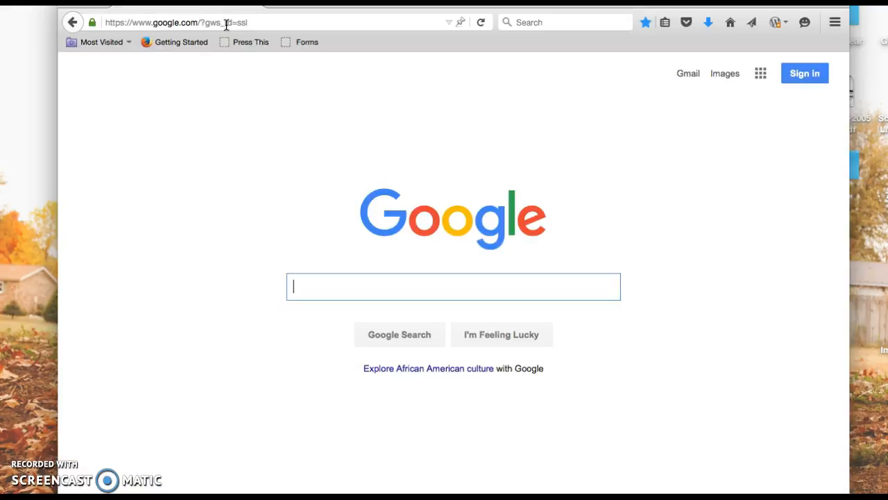
Sign in to Google with the school account, choosing its e-mail on the Google Apps login and entering the account password
left_click(805, 70)
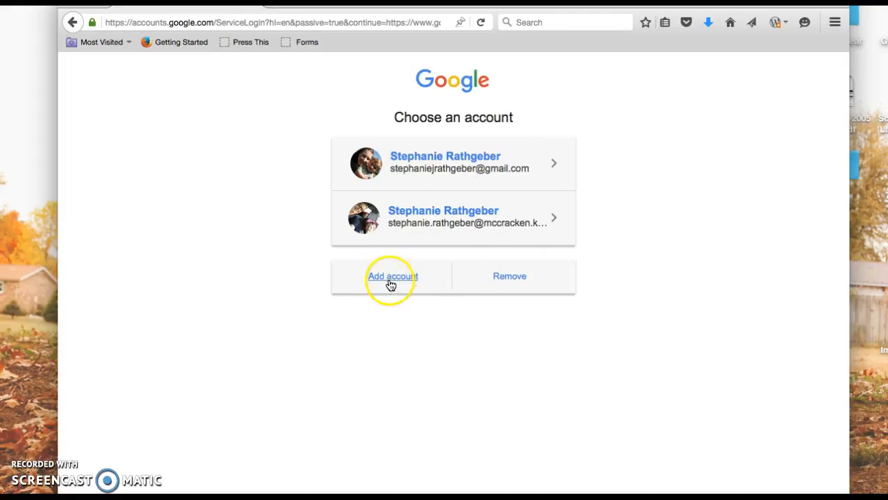
left_click(432, 222)
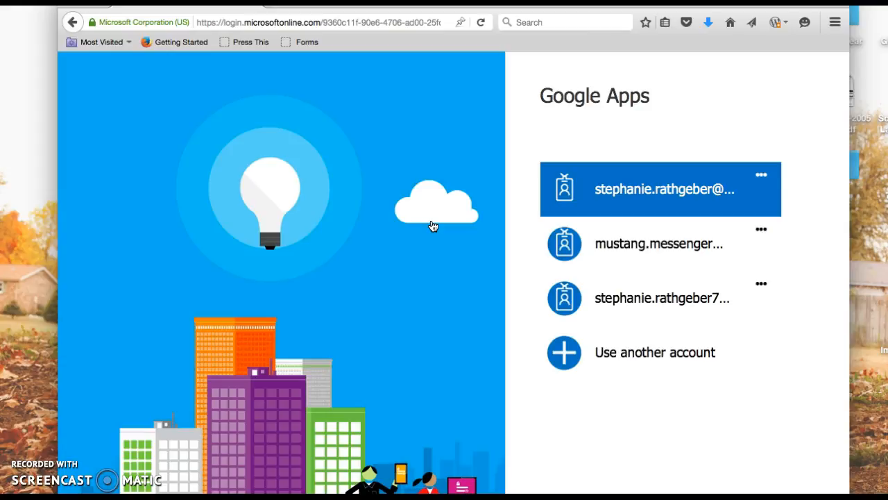
left_click(650, 189)
left_click(636, 226)
type("•••••••••••")
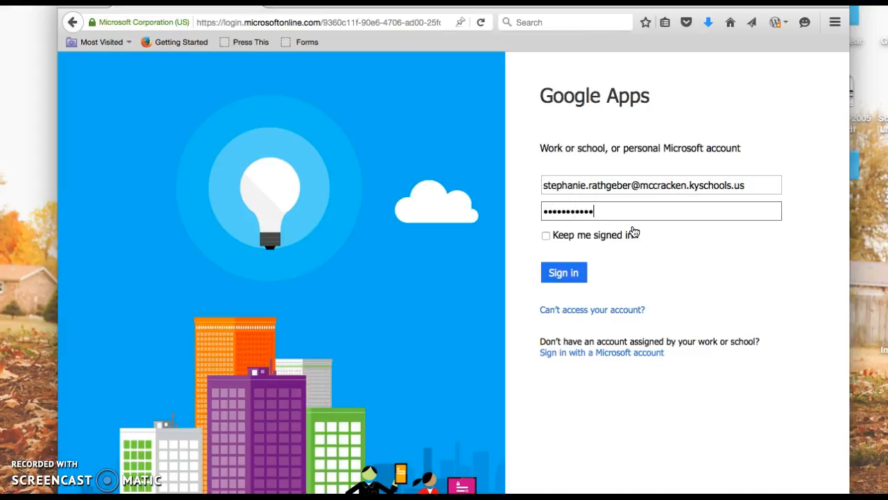
key("Return")
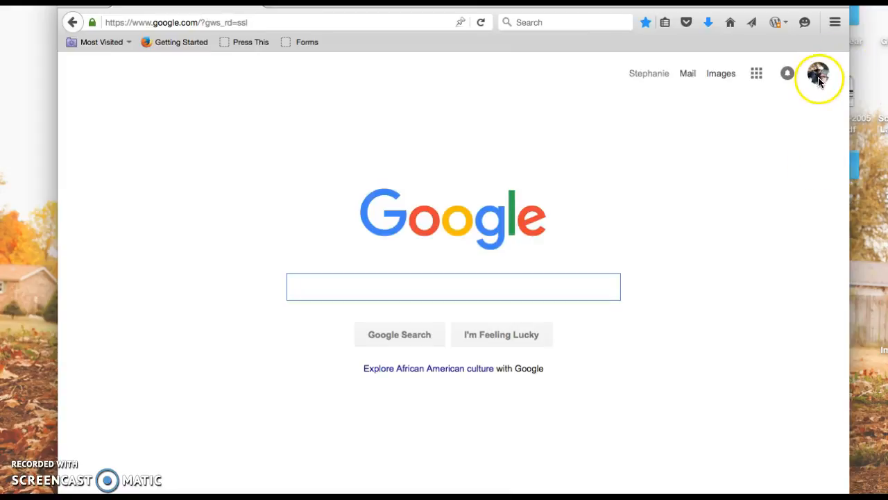
left_click(654, 75)
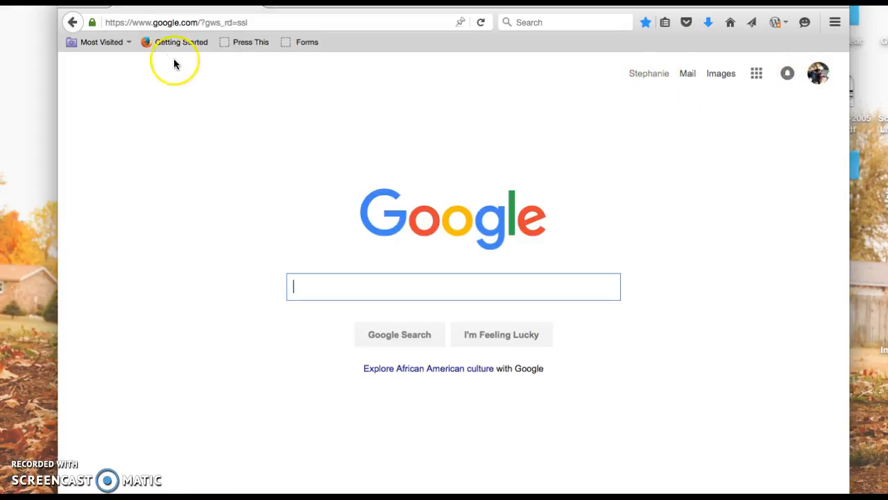
Open Google Drive at drive.google.com
left_click(188, 22)
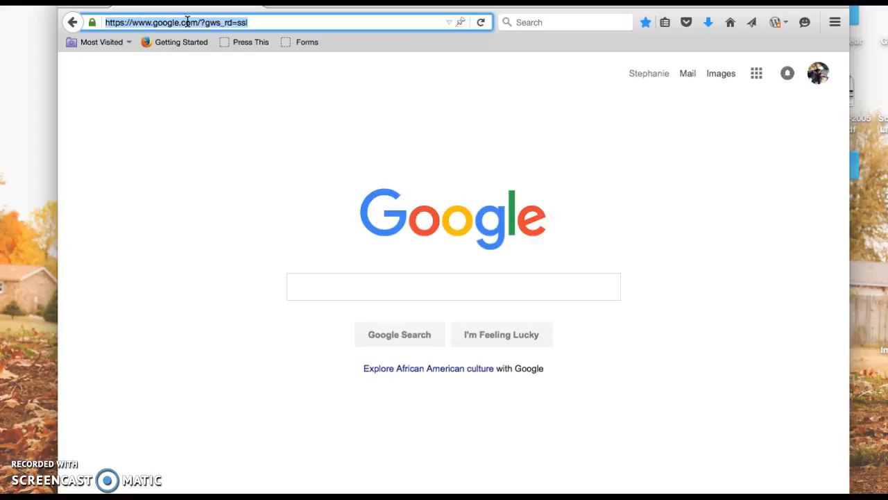
type("drive.go")
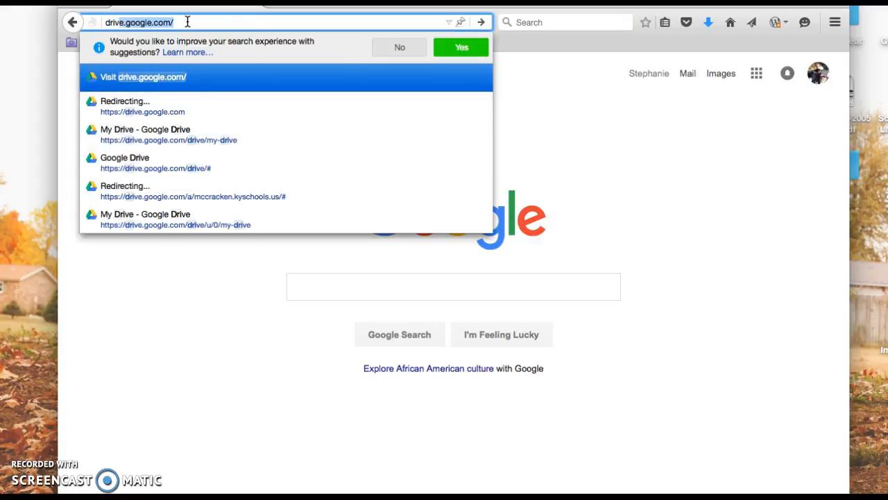
type("ogle.com/")
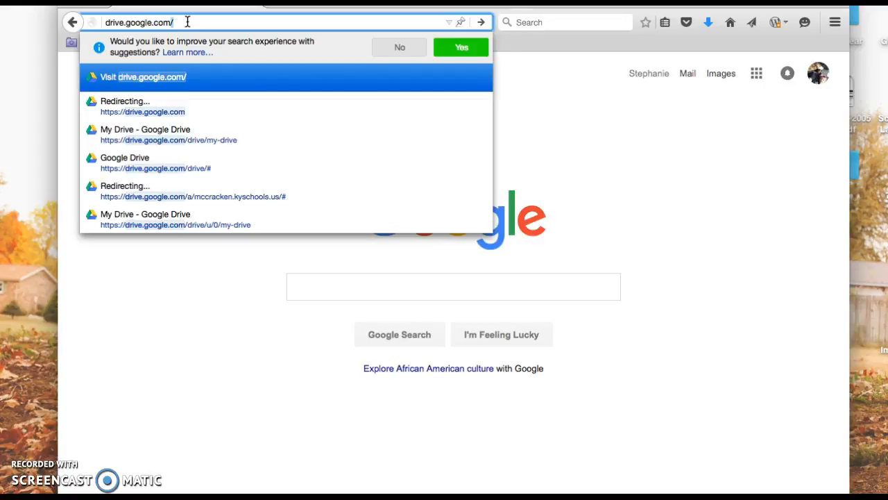
key("Return")
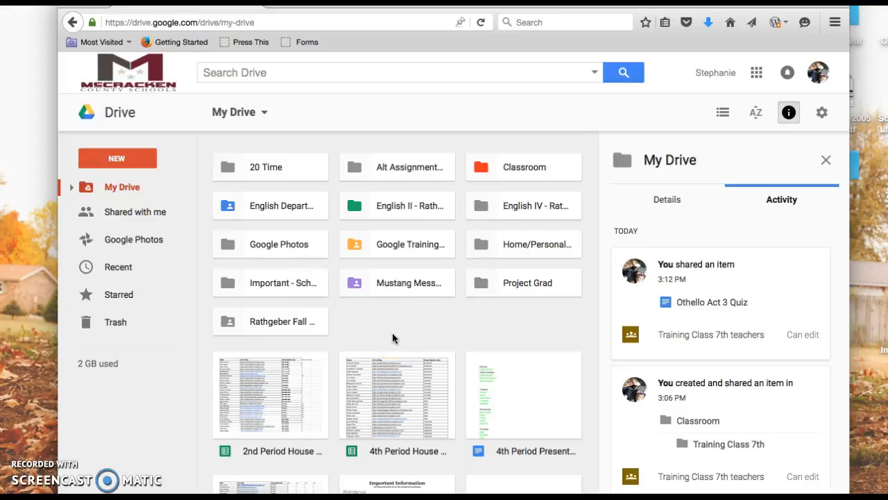
Open the Classroom folder and its English II 1 subfolder, and look over the assignment folders inside
left_click(503, 174)
double_click(503, 174)
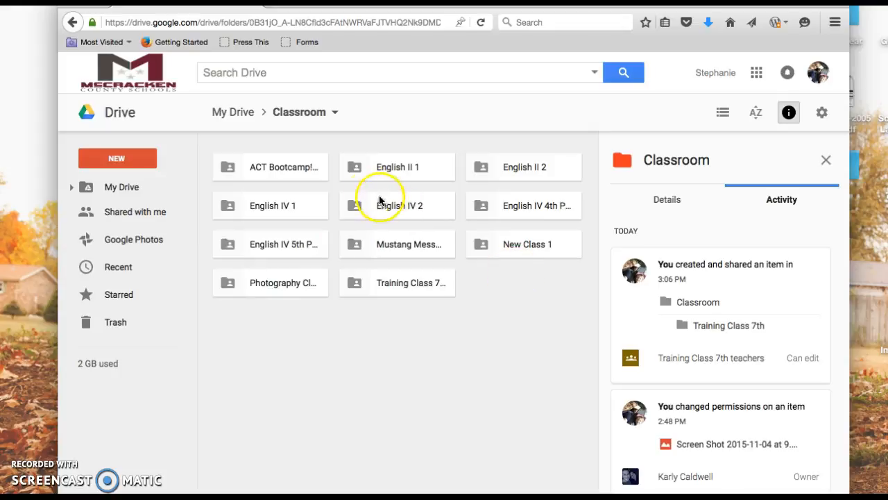
left_click(355, 170)
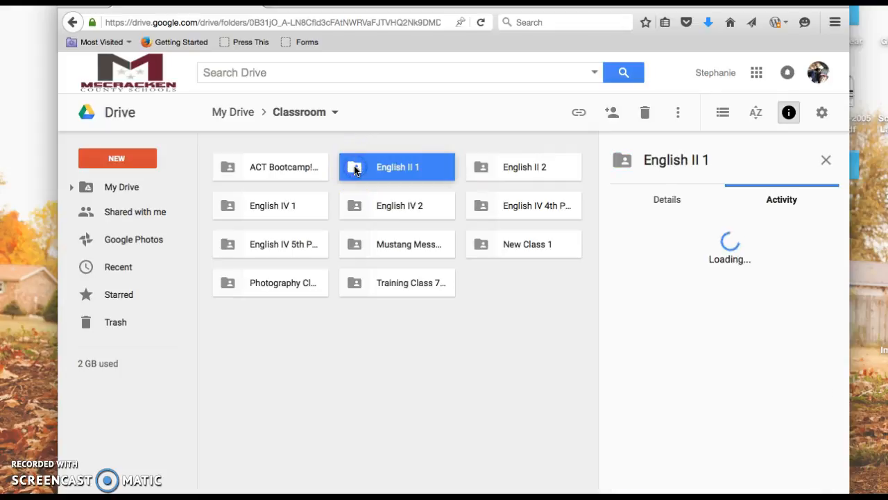
double_click(355, 170)
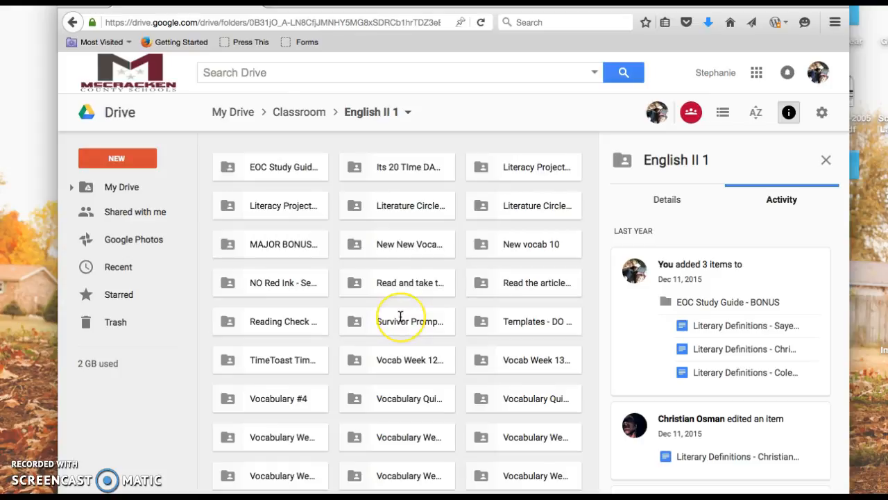
scroll(399, 314, "down", 1)
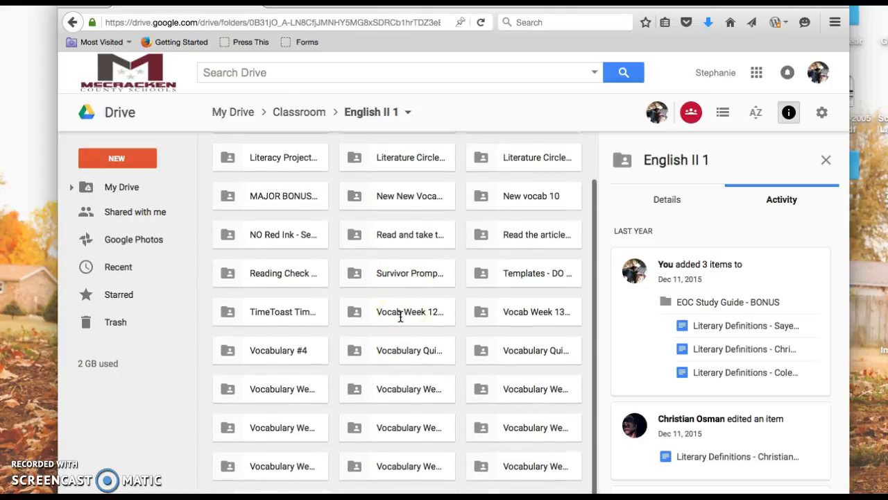
scroll(401, 316, "up", 1)
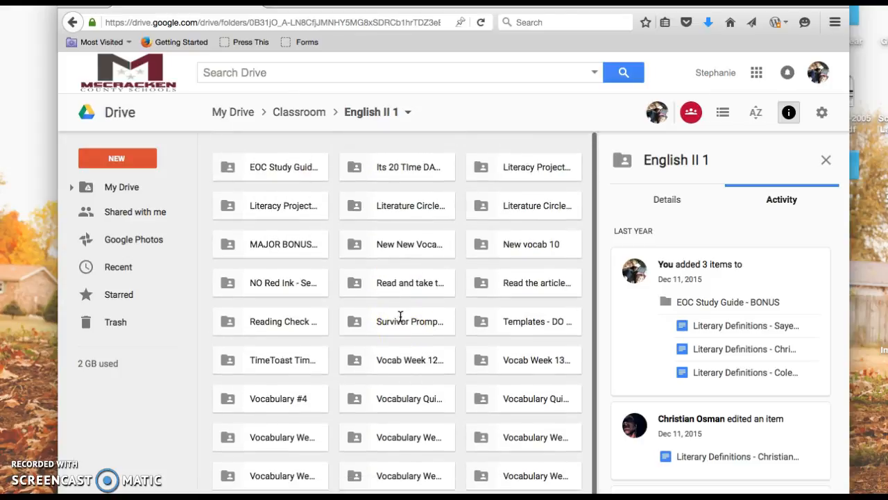
Open the EOC Study Guide - BONUS folder and look through the student documents in it
double_click(276, 170)
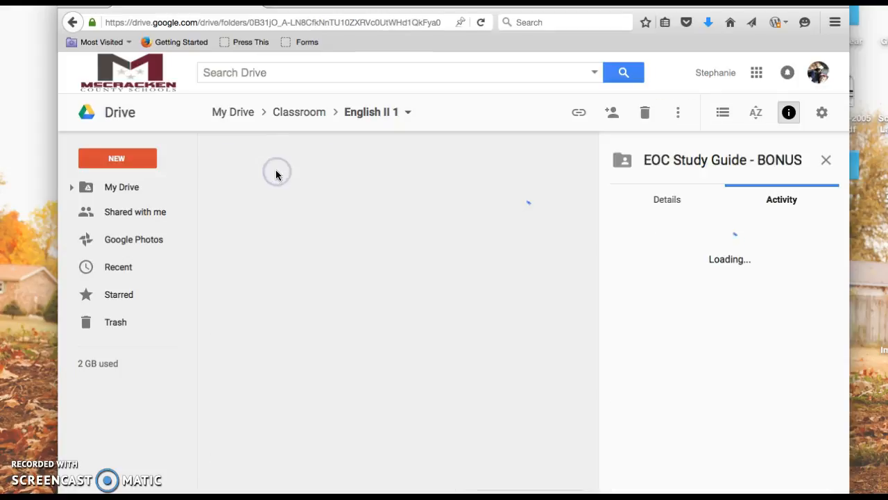
scroll(436, 378, "down", 1)
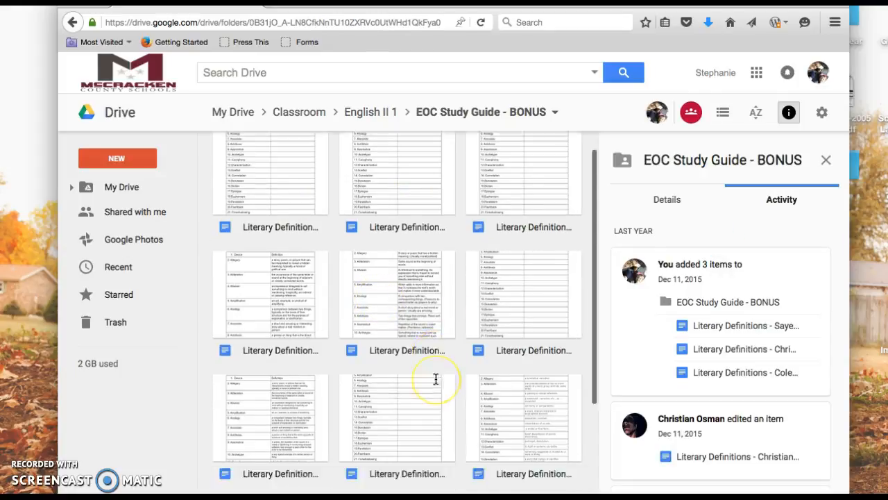
scroll(436, 379, "down", 4)
scroll(436, 407, "up", 5)
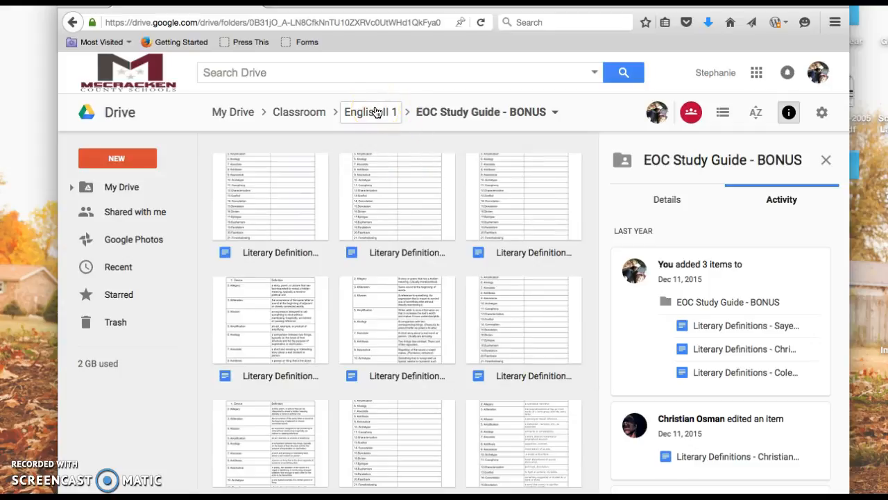
Return to My Drive and look through the files listed under its folders
left_click(231, 112)
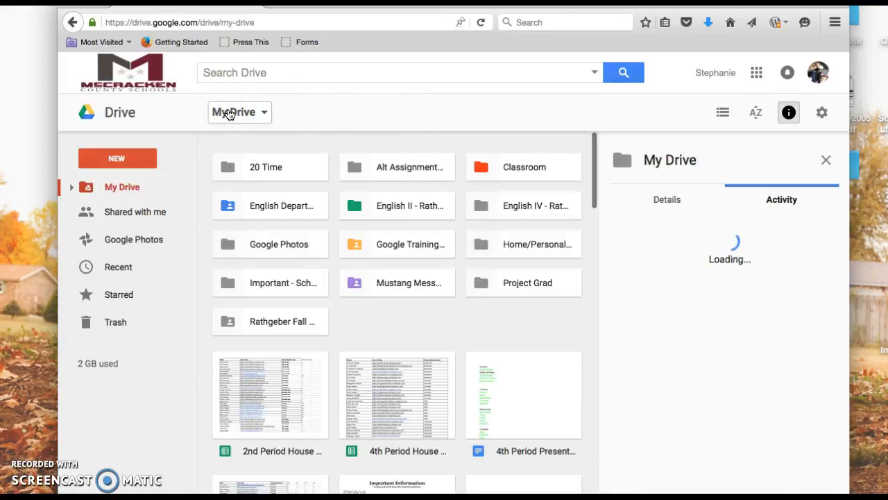
scroll(409, 354, "down", 1)
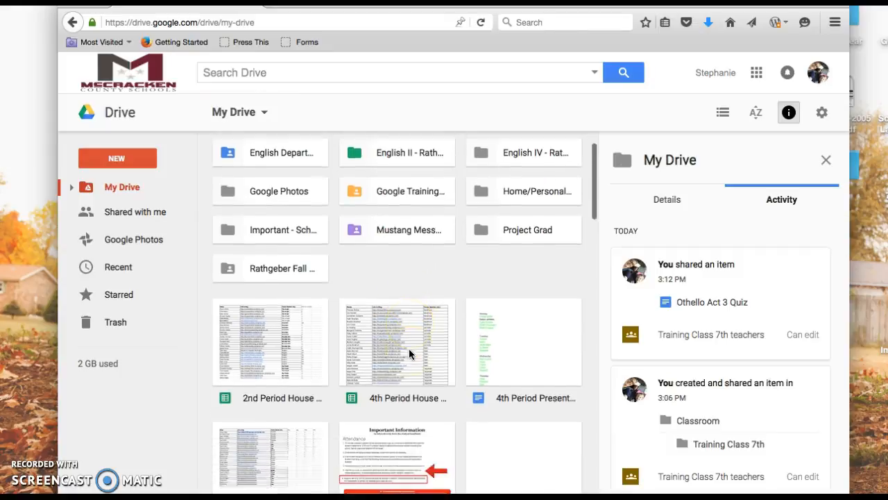
scroll(410, 353, "down", 3)
scroll(410, 354, "down", 4)
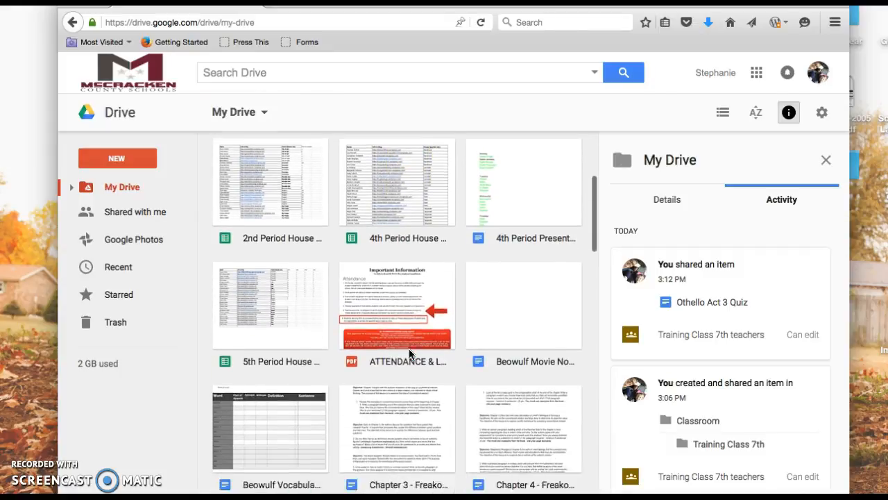
scroll(409, 354, "up", 8)
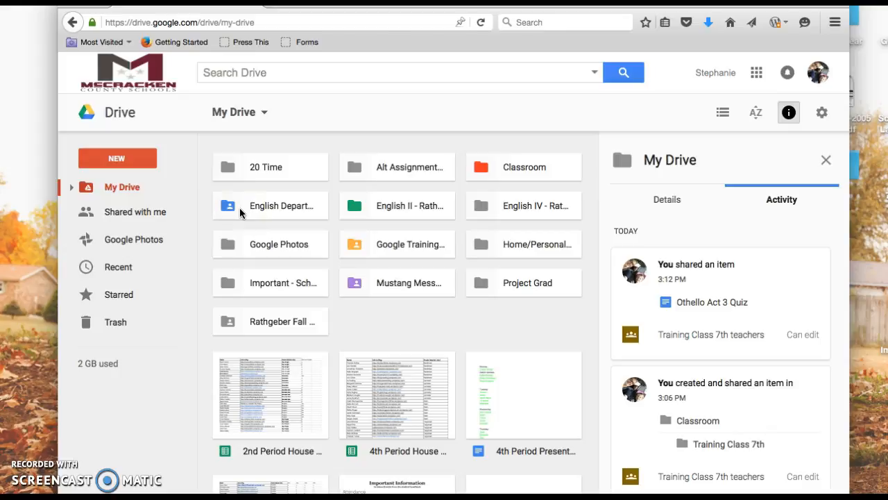
Open the teacher's English IV folder in My Drive and look through its contents
left_click(505, 216)
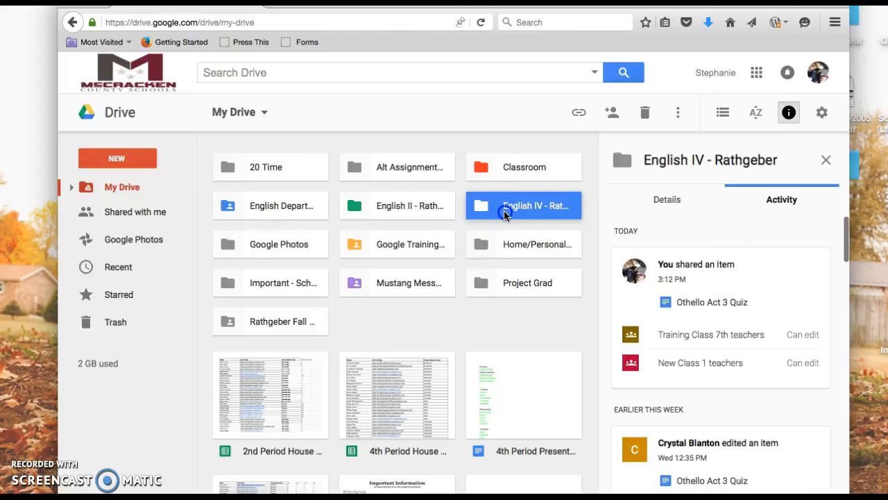
double_click(505, 216)
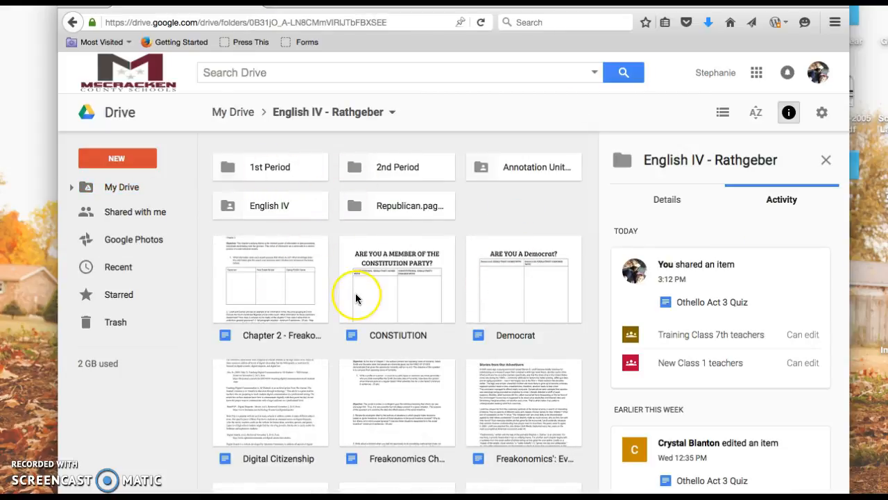
scroll(355, 298, "down", 1)
scroll(355, 298, "down", 4)
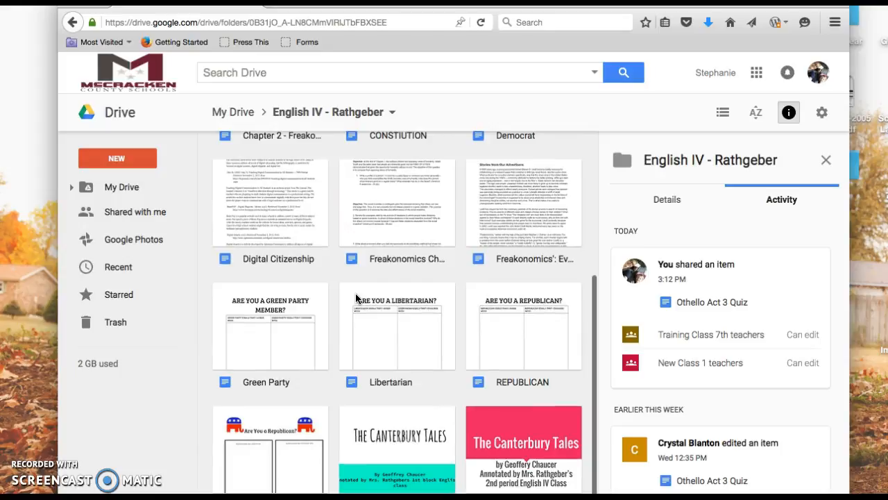
scroll(355, 299, "up", 5)
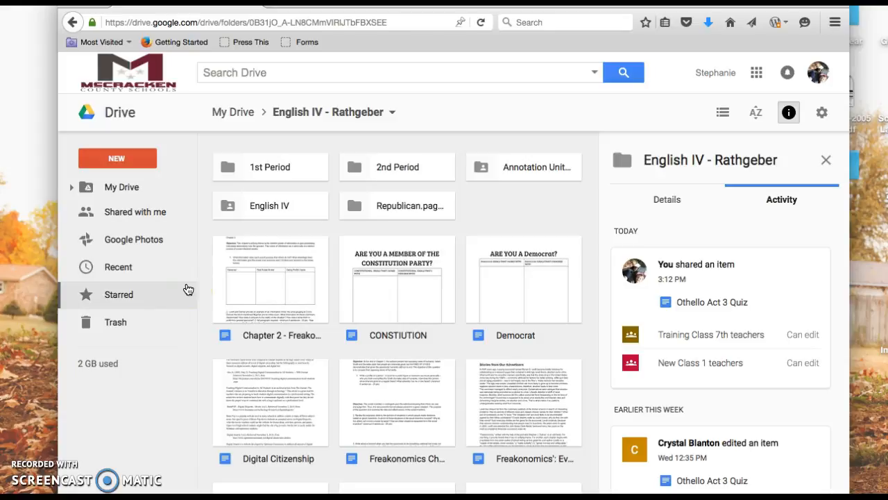
Create a new Google Form inside the English IV folder
left_click(131, 155)
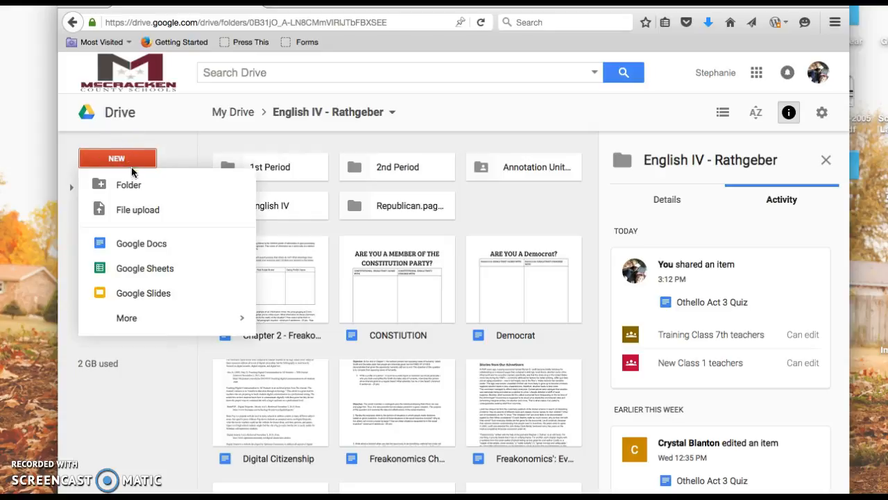
mouse_move(198, 317)
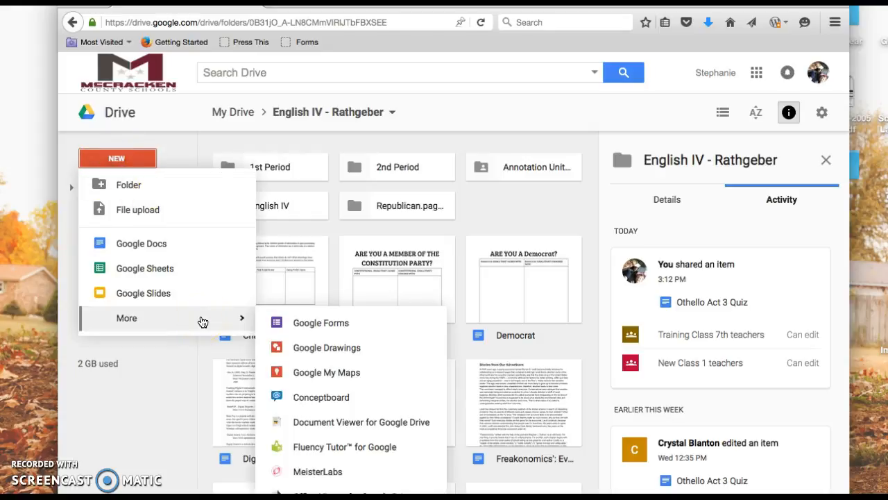
left_click(312, 326)
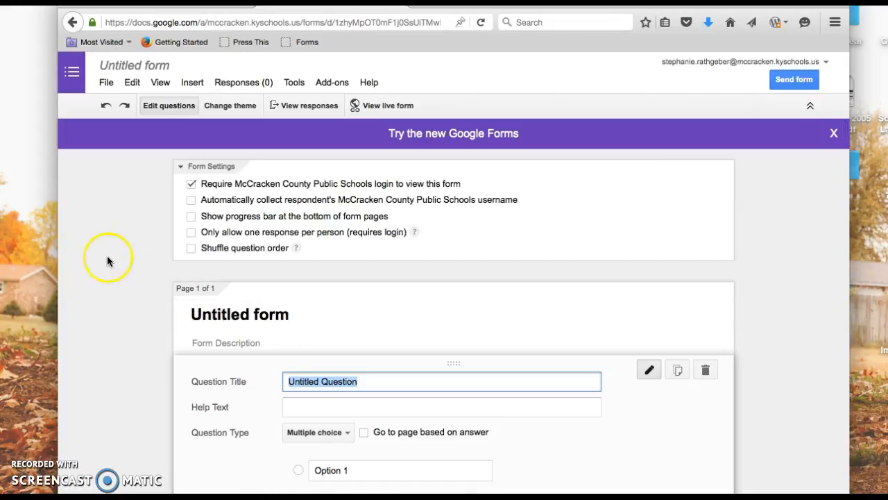
left_click(3, 285)
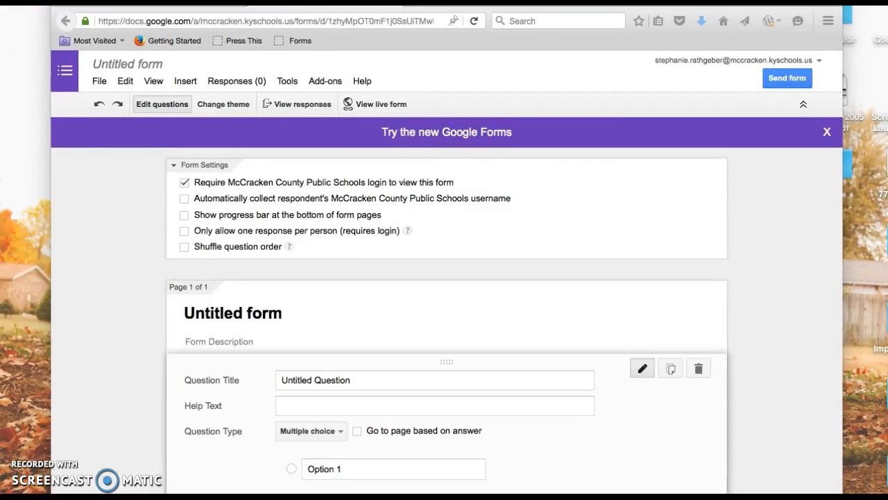
Set the form to automatically collect the respondent's McCracken County Public Schools username
left_click(184, 200)
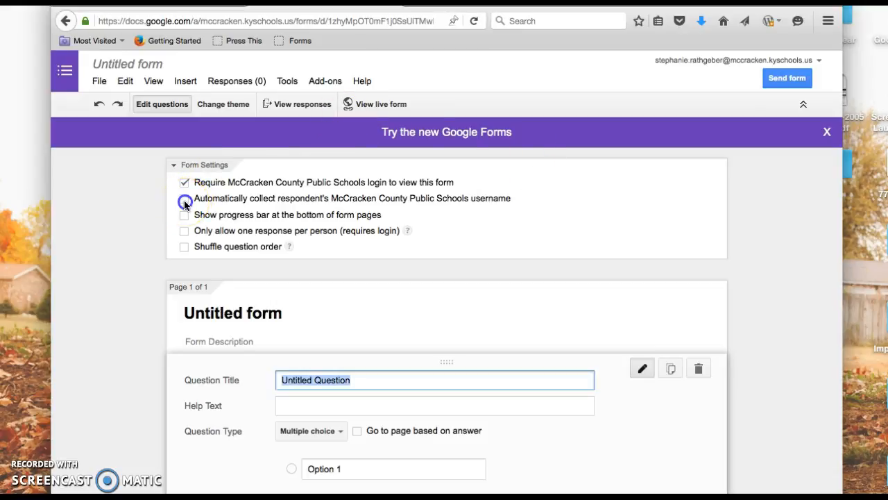
left_click(184, 199)
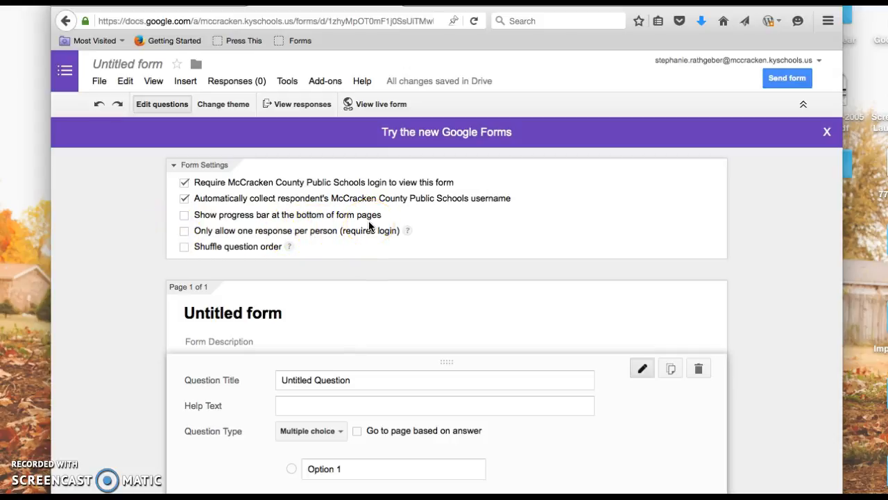
left_click(240, 260)
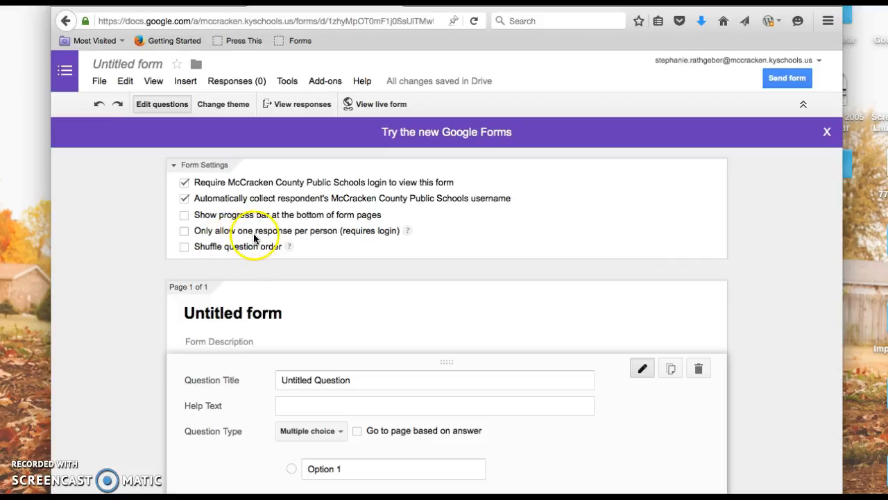
Allow only one response per person on the form and title it "Beowulf Quiz"
left_click(184, 231)
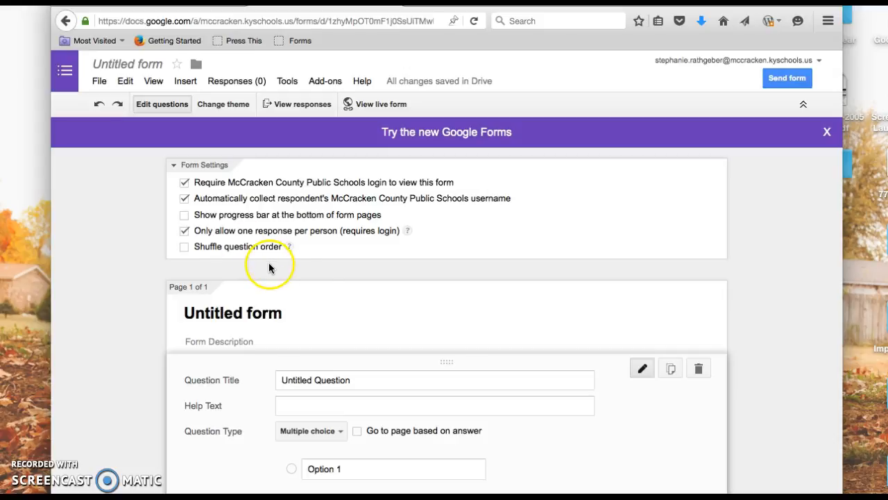
scroll(332, 275, "down", 1)
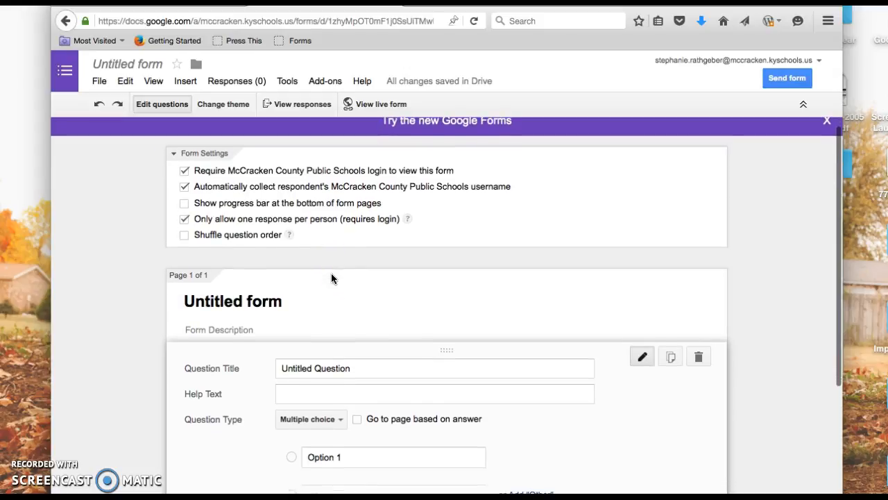
left_click(290, 292)
scroll(289, 291, "down", 3)
left_click(269, 195)
triple_click(269, 195)
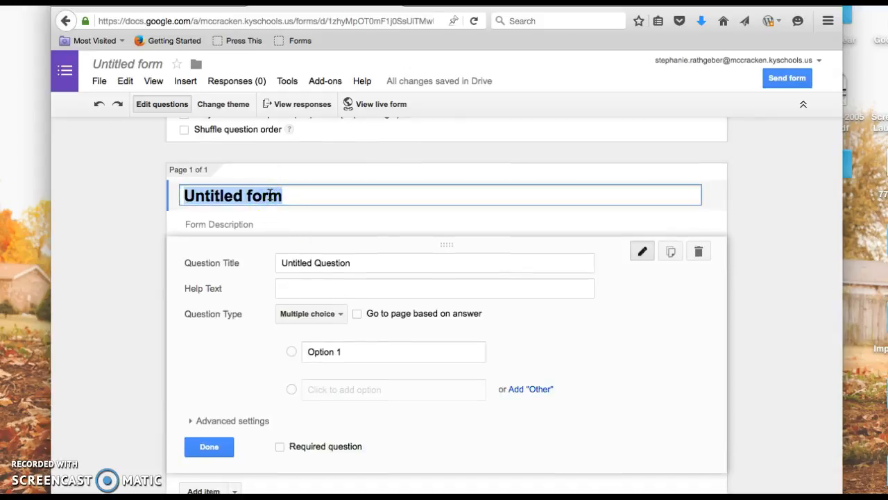
type("Beowulf")
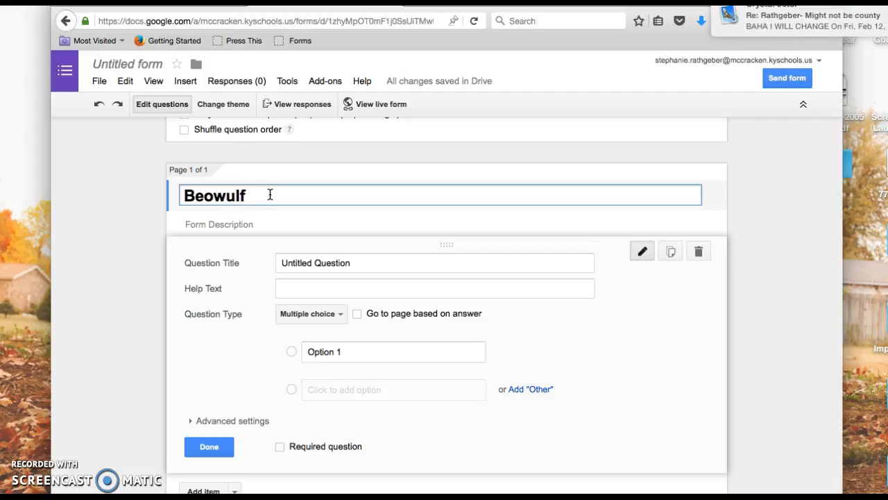
type(" Quiz")
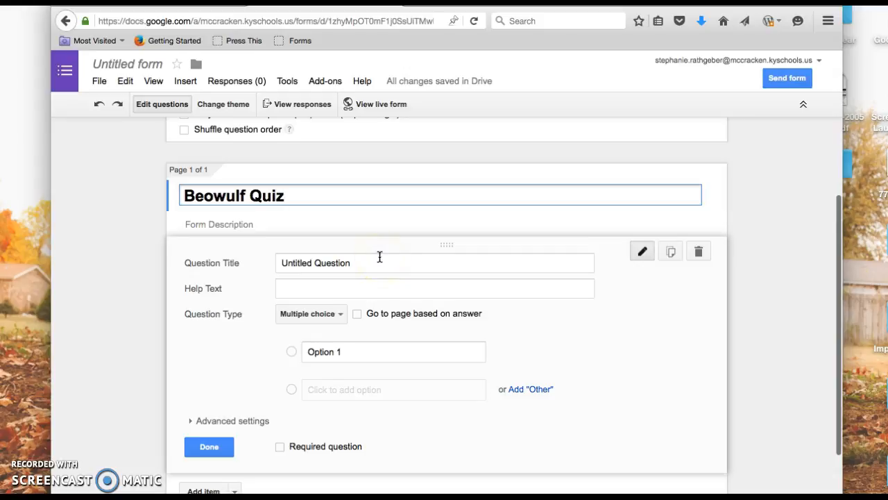
Copy "Who helped Beowulf fight the dragon?" from the Untitled 6 Pages document and paste it as the form's first question title
scroll(380, 256, "down", 1)
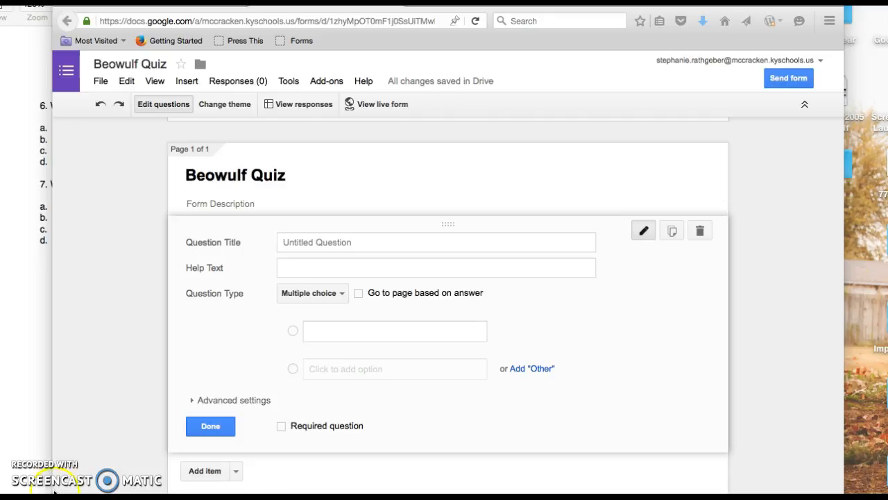
left_click(31, 4)
left_click_drag(40, 0, 83, 14)
left_click(280, 136)
left_click(264, 130)
left_click_drag(264, 130, 96, 131)
key("super+c")
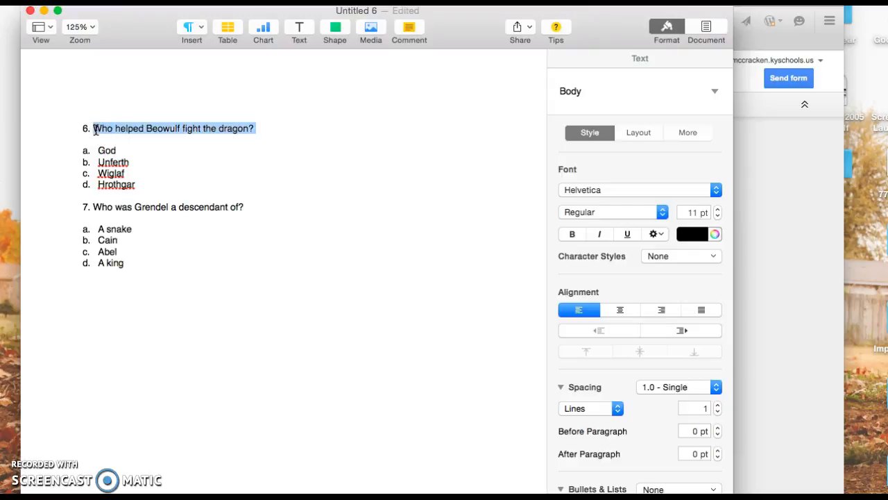
right_click(140, 119)
key("super+Tab")
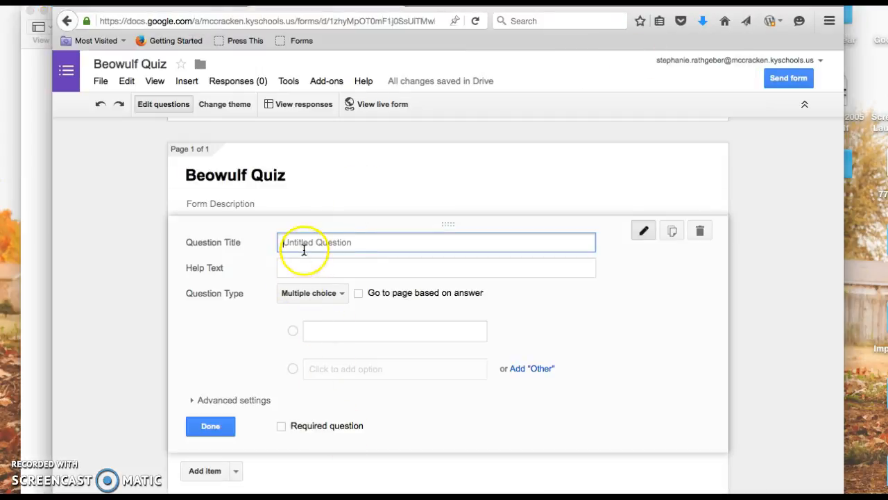
key("super+v")
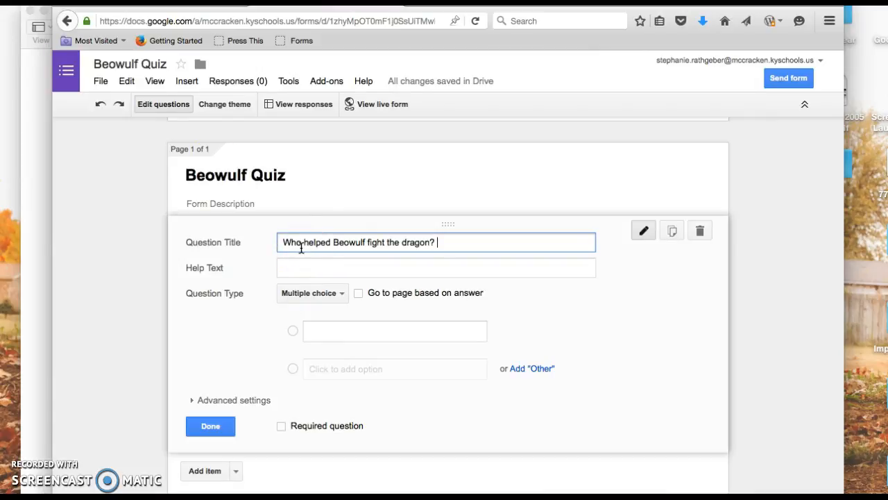
Copy question 6's answers from the Pages document and paste God, Unferth, Wiglaf and Hrothgar as the question's multiple-choice options
left_click(35, 95)
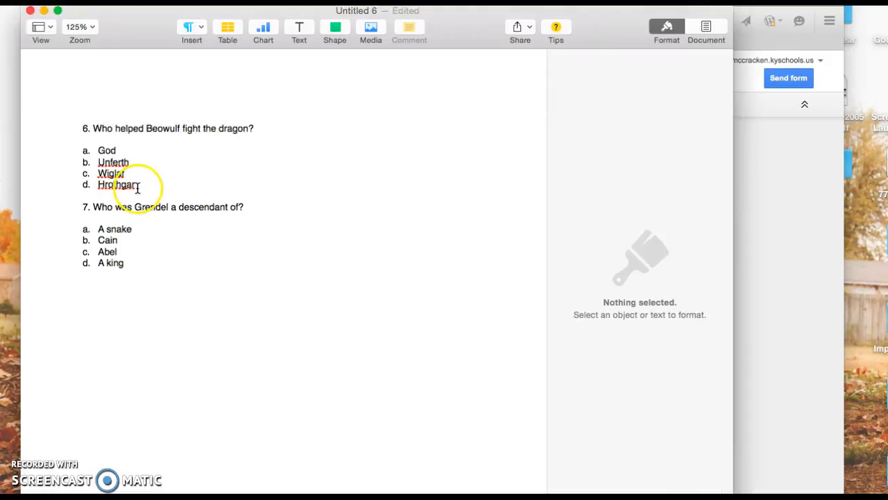
left_click(137, 186)
left_click_drag(141, 184, 77, 153)
key("super+c")
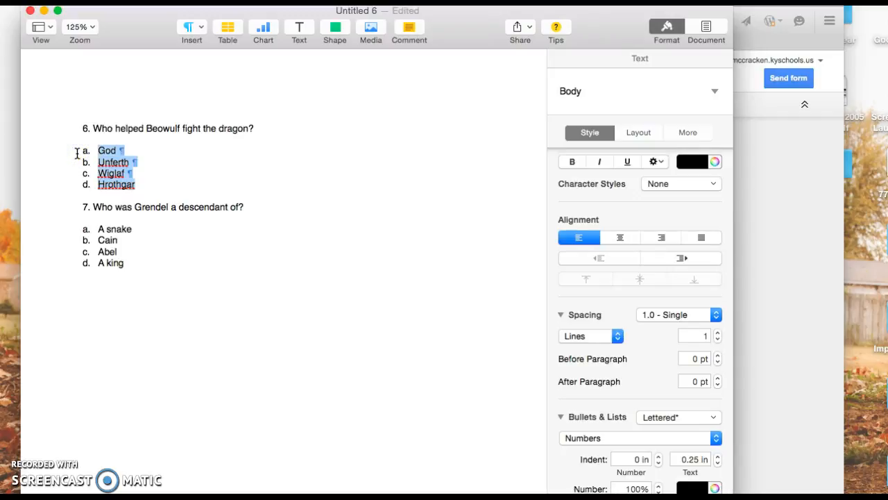
key("super+Tab")
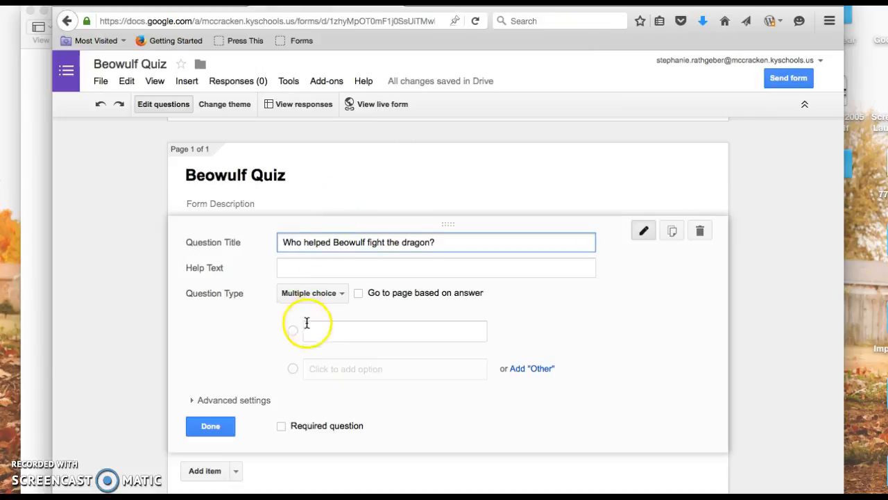
left_click(345, 294)
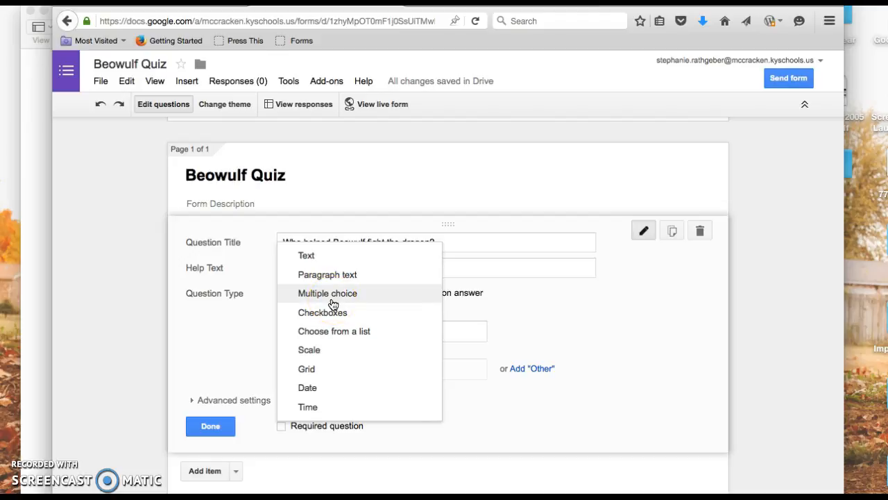
left_click(333, 303)
left_click(330, 333)
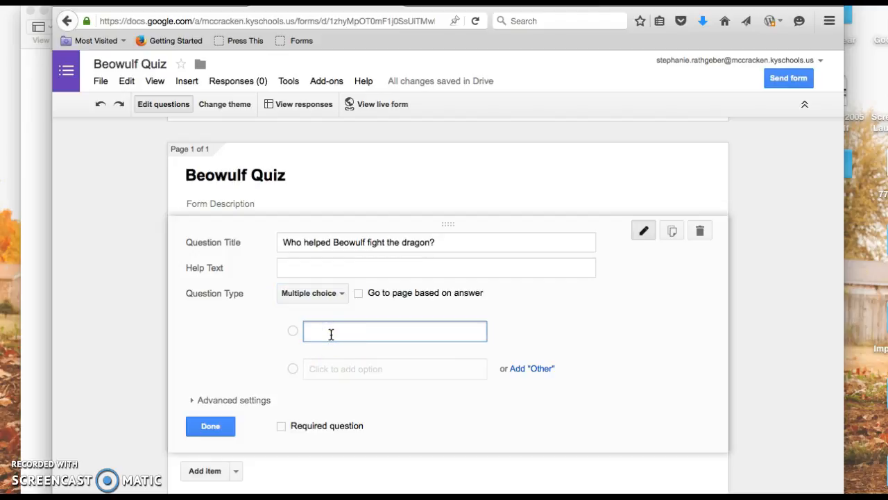
key("super+v")
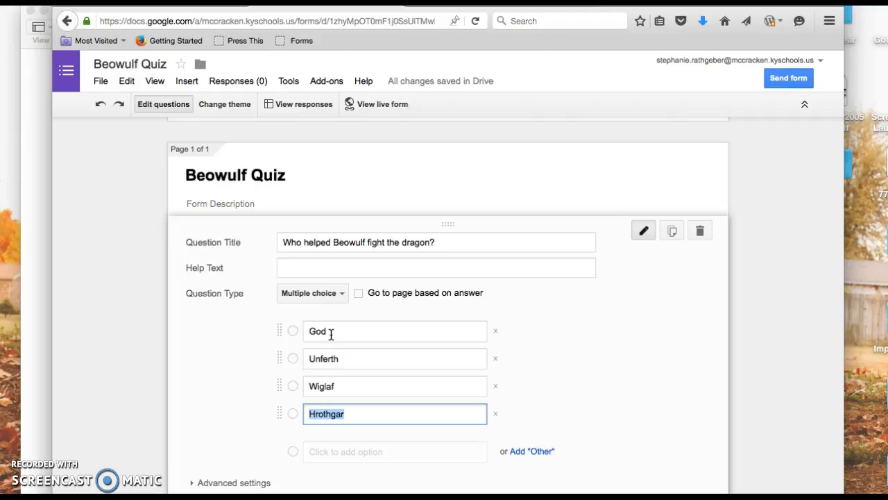
Copy the text "Who was Grendel a descendant of?" from the Pages document and return to the form
left_click(36, 222)
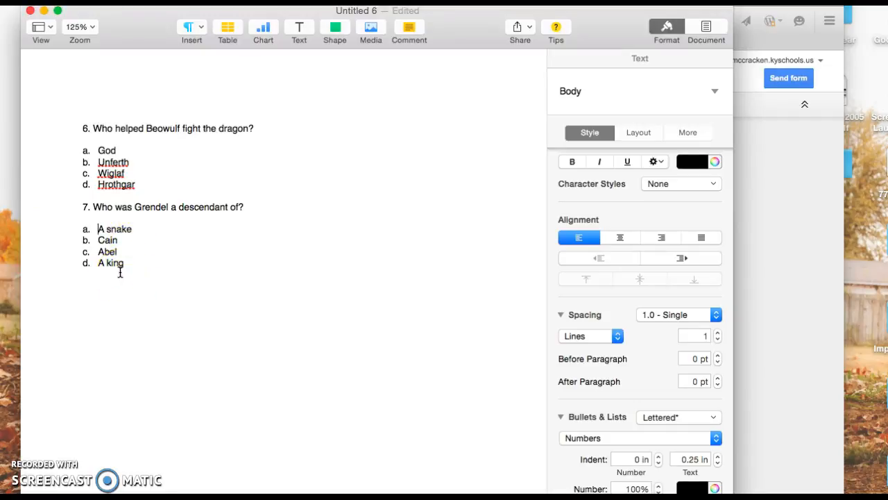
left_click(248, 206)
left_click_drag(248, 203, 94, 211)
key("ctrl+c")
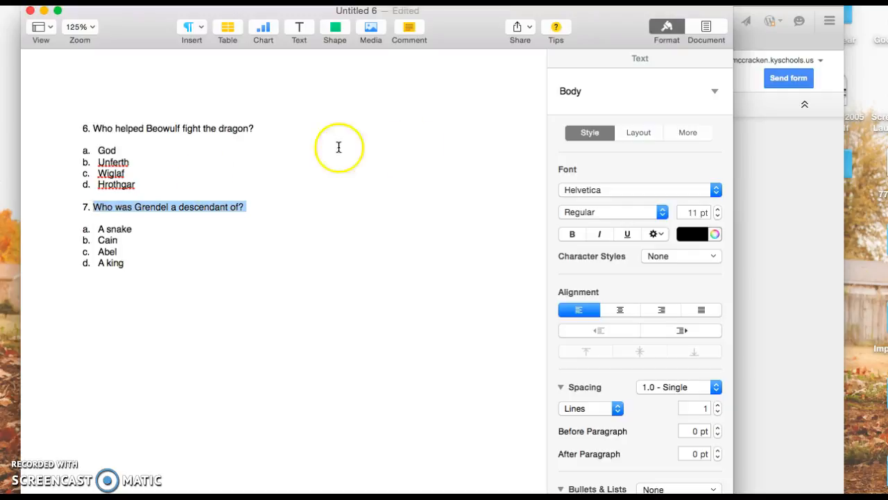
left_click(760, 160)
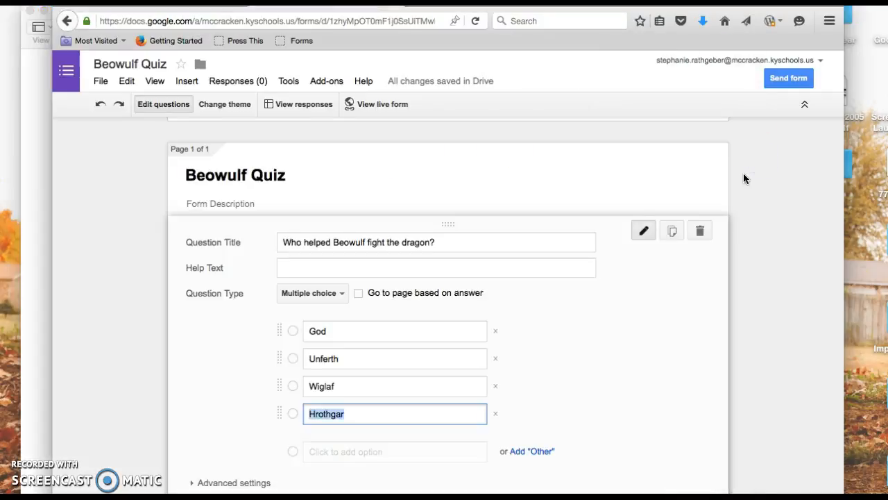
Make the dragon question required and finish editing it
scroll(744, 174, "down", 2)
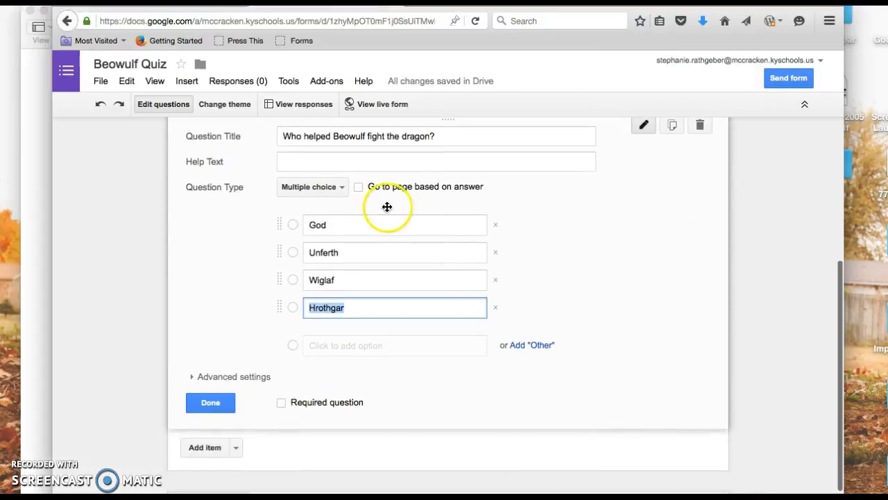
left_click(282, 404)
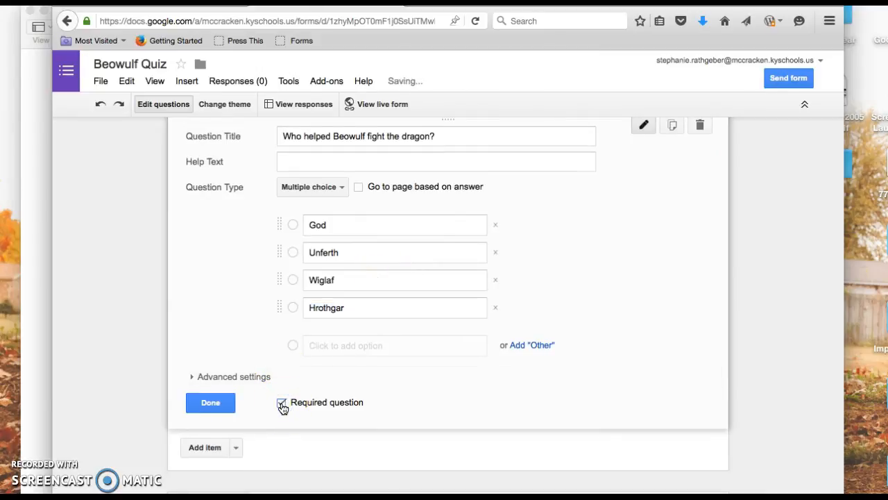
left_click(215, 404)
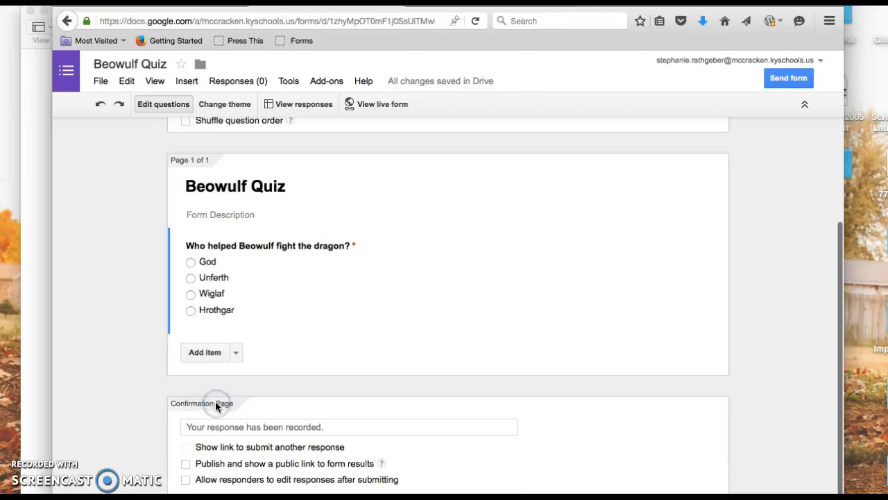
Add the multiple-choice question "Who was Grendel a descendant of?" with the copied answers A snake, Cain, Abel and A king as options
left_click(196, 358)
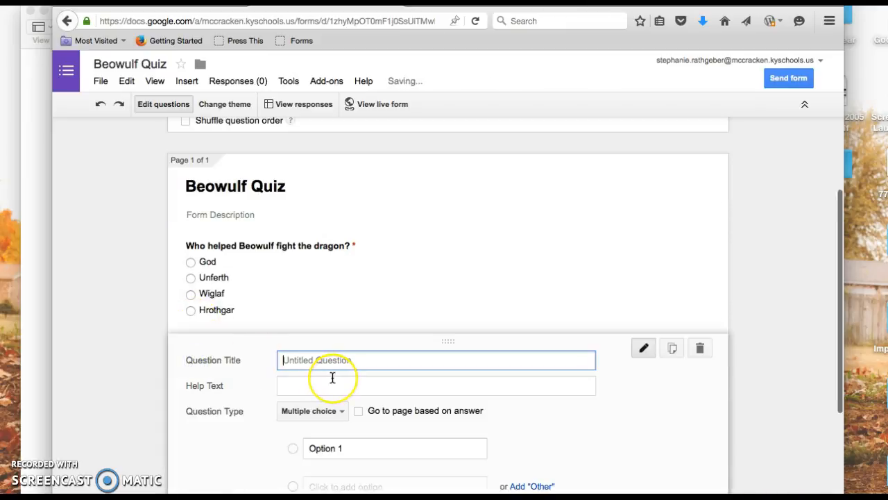
key("ctrl+v")
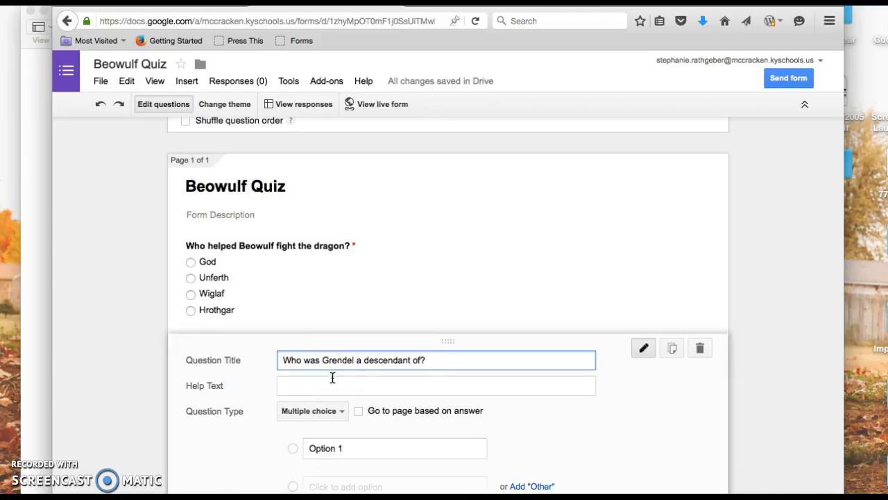
scroll(336, 416, "down", 3)
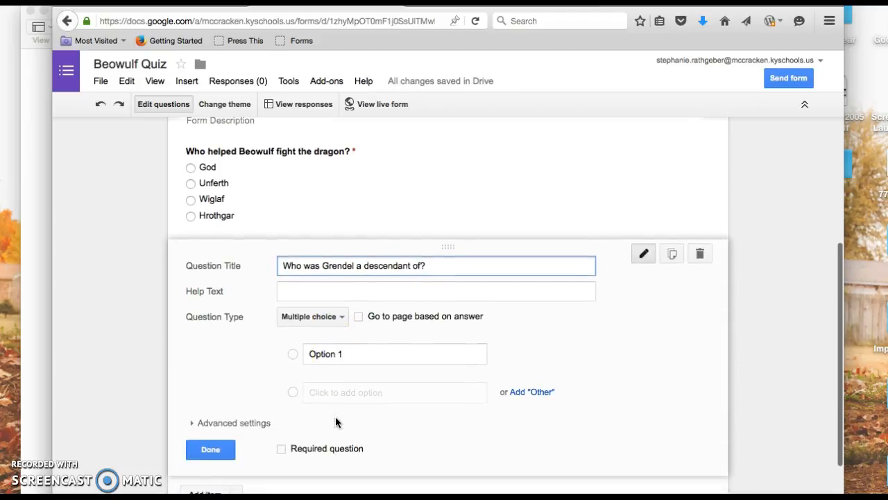
scroll(335, 417, "down", 2)
left_click(333, 307)
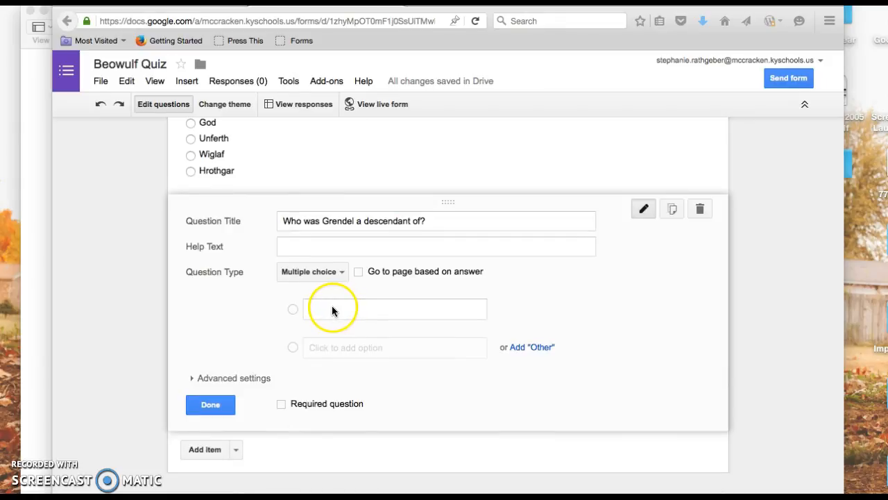
left_click(332, 310)
type("A snake Cain Abel A king")
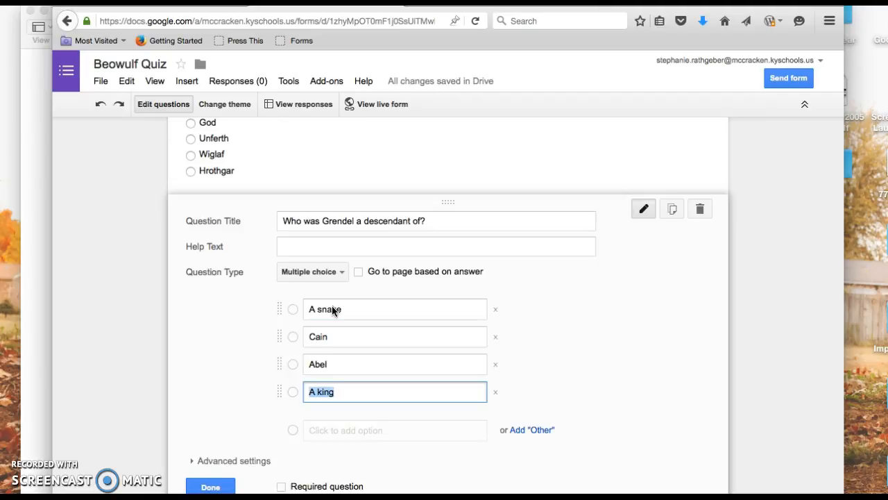
left_click(206, 486)
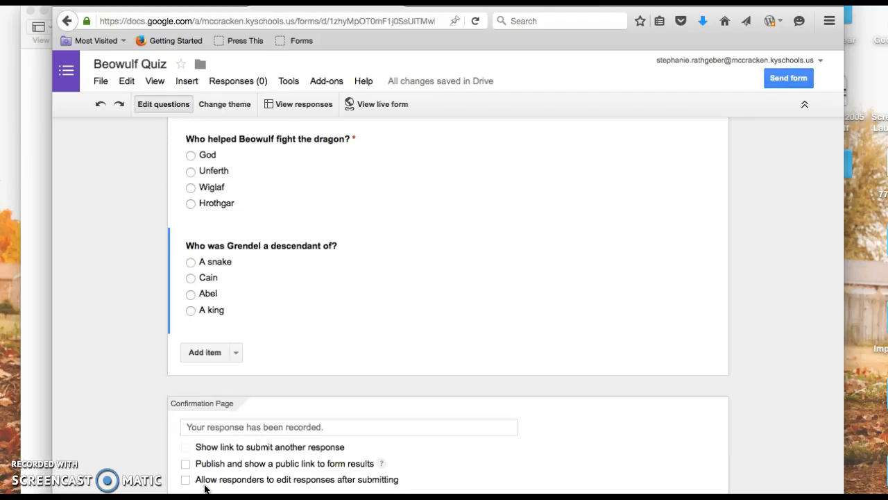
Open the form's sending options, switch the share link to a short URL and copy it, then close the options
scroll(463, 444, "up", 1)
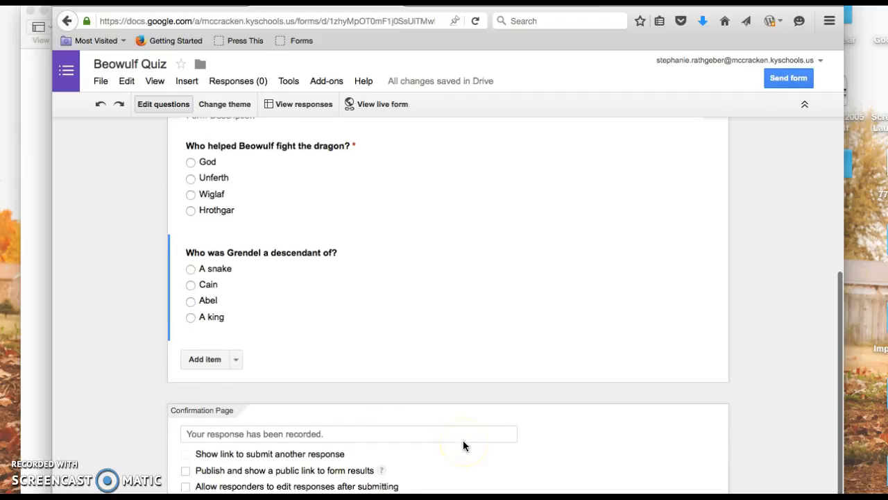
scroll(463, 444, "up", 3)
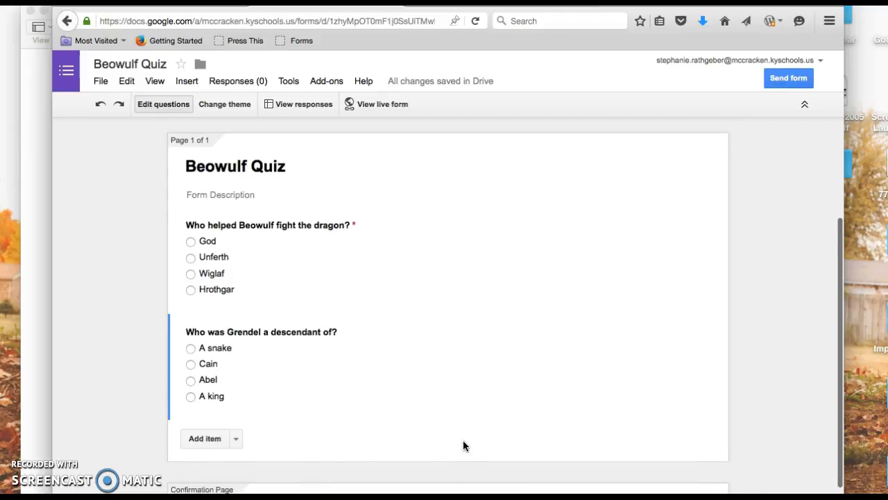
left_click(443, 201)
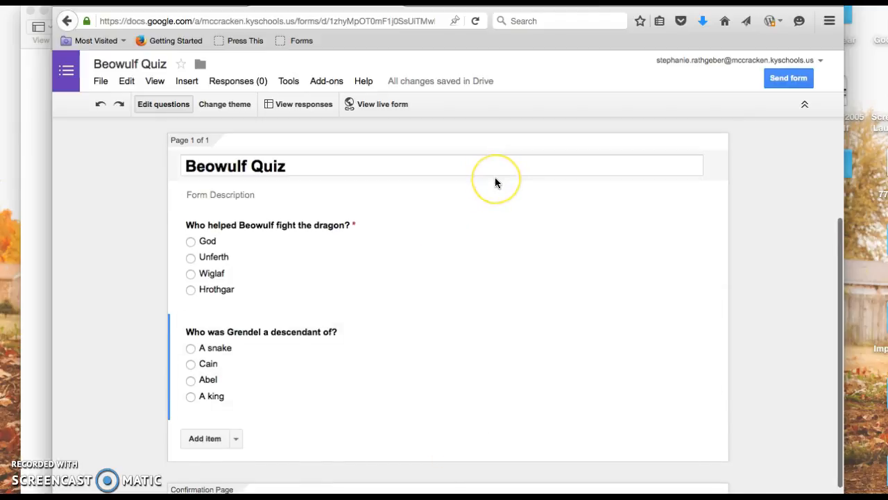
left_click(789, 77)
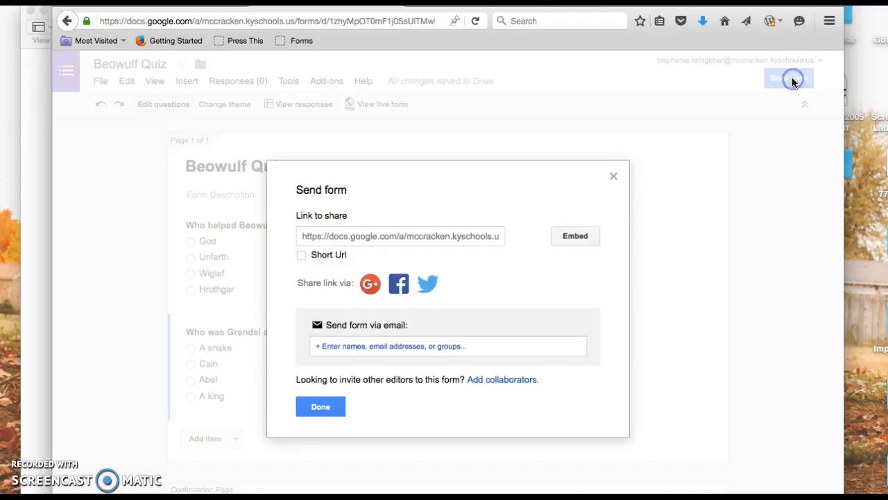
left_click(301, 256)
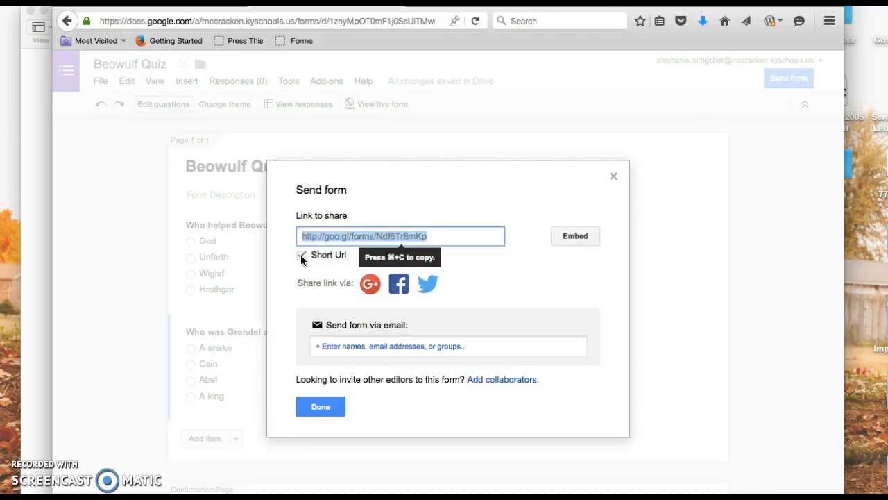
left_click(318, 234)
left_click(322, 410)
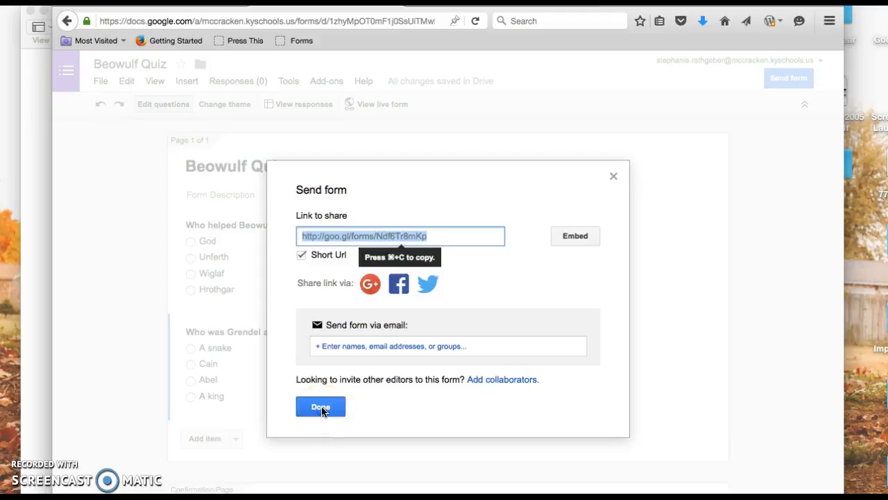
left_click(321, 407)
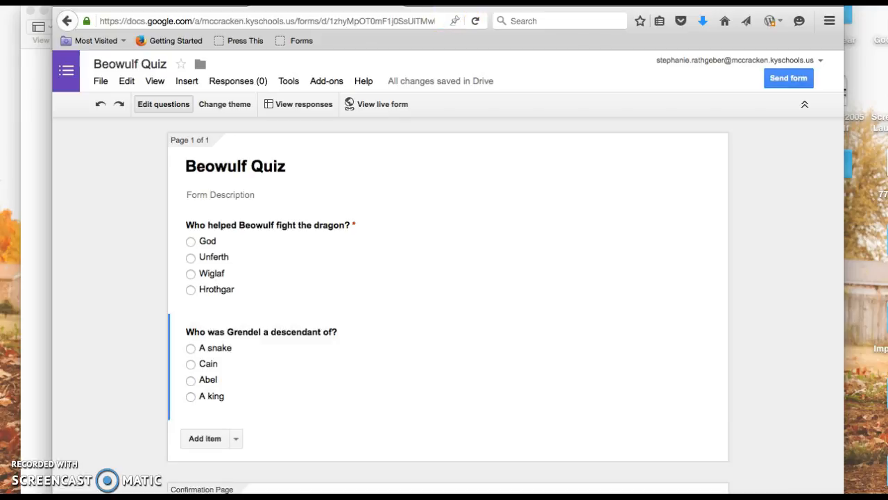
Open Google Classroom in a new browser tab
left_click_drag(446, 1, 440, 20)
left_click(406, 29)
type("classroom.google.com/")
key("Return")
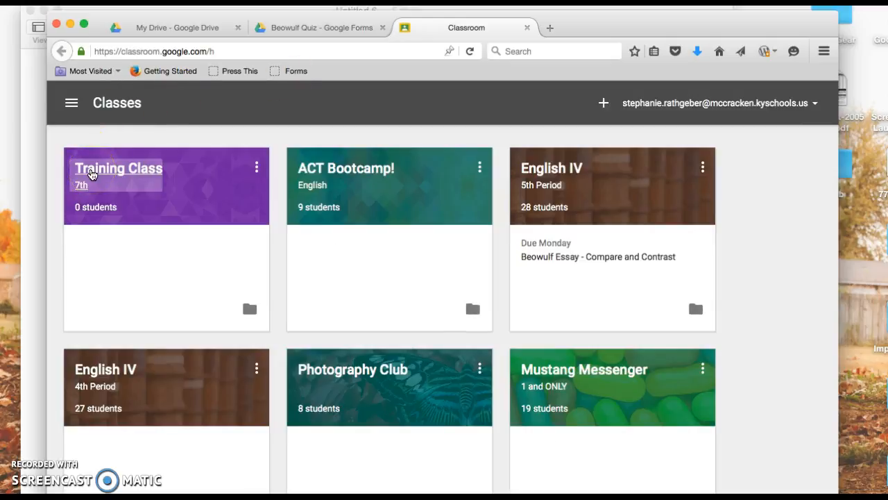
Open the Training Class 7th and create a new assignment titled "Beowulf Recall Quiz"
left_click(91, 174)
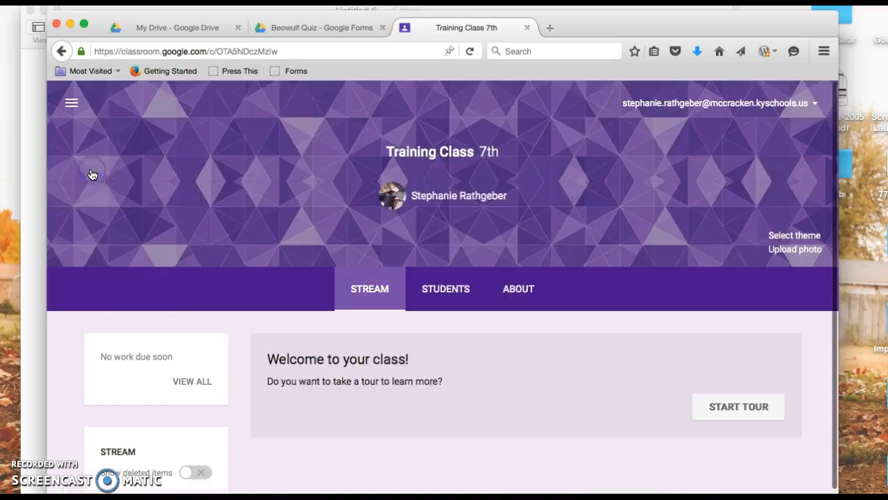
left_click_drag(642, 22, 632, 0)
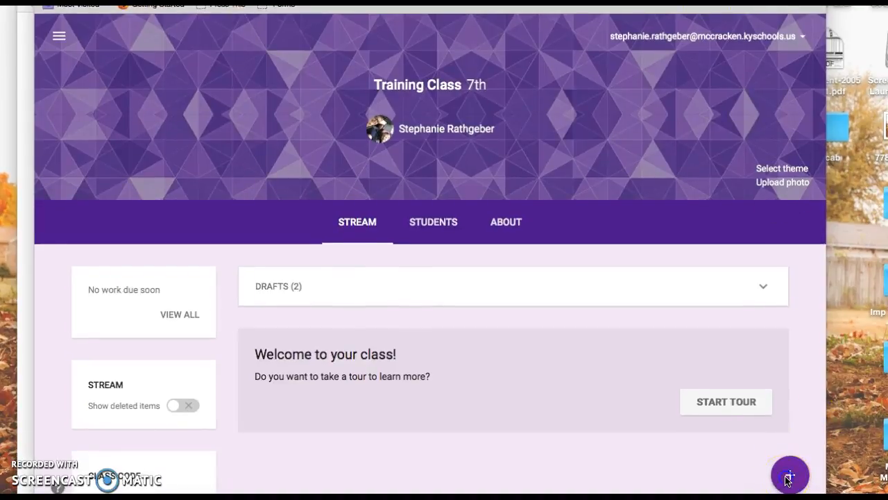
left_click(789, 478)
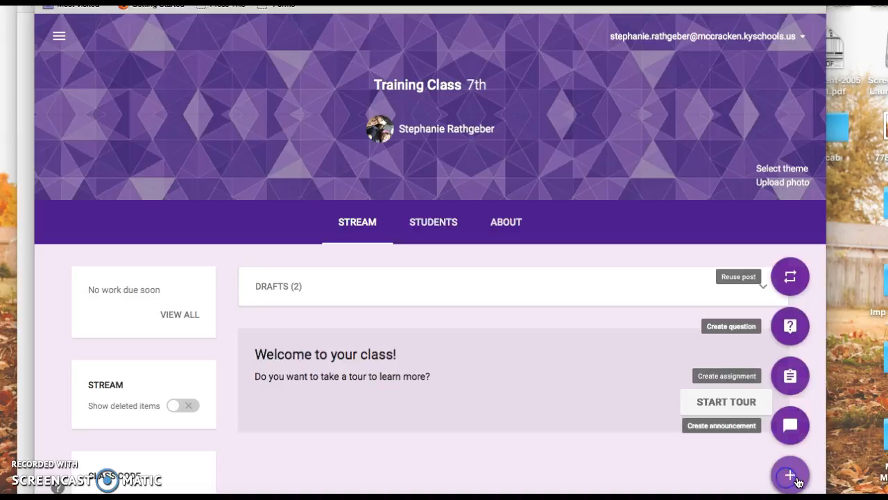
left_click(790, 375)
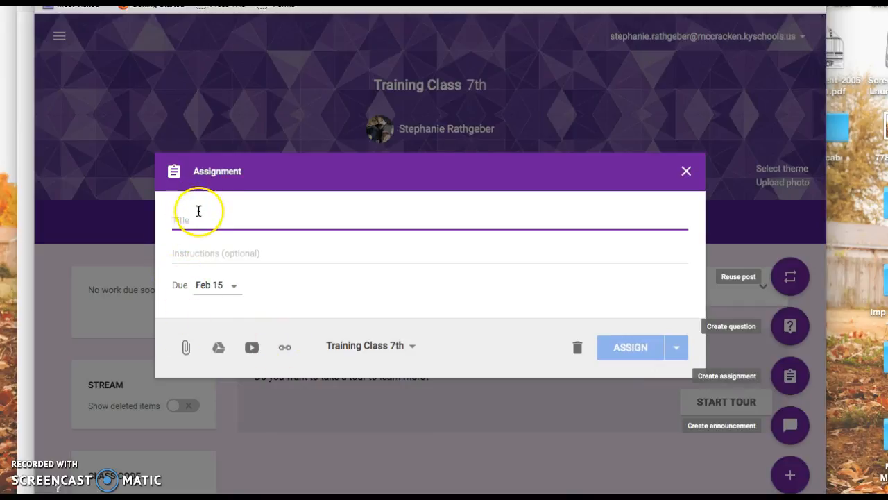
type("Beowulf")
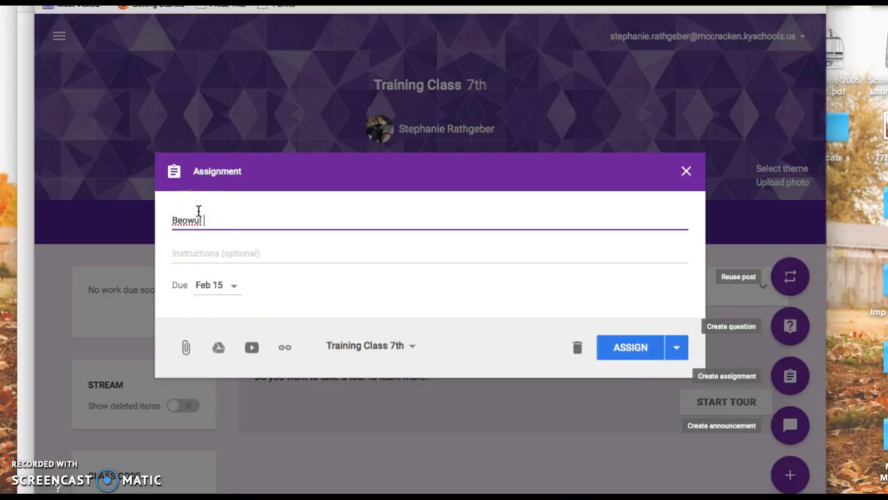
type(" Recall Quiz")
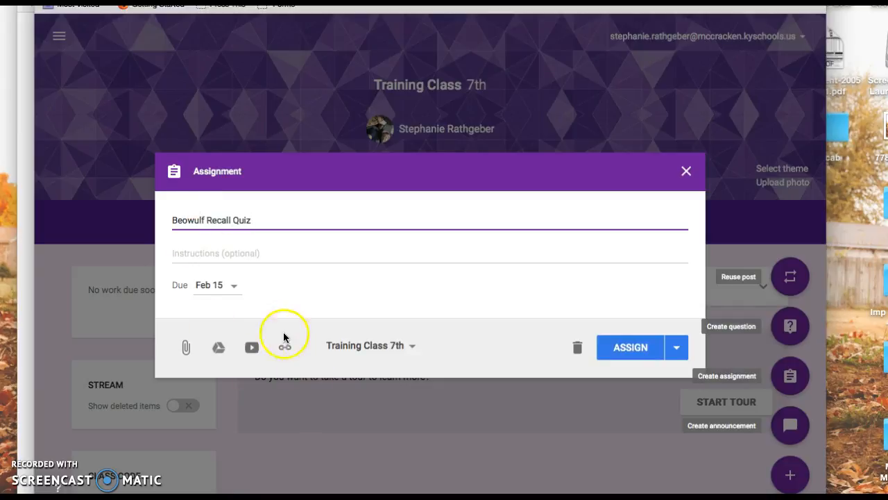
Attach the copied quiz link to the Beowulf Recall Quiz assignment and assign it to the class
left_click(284, 349)
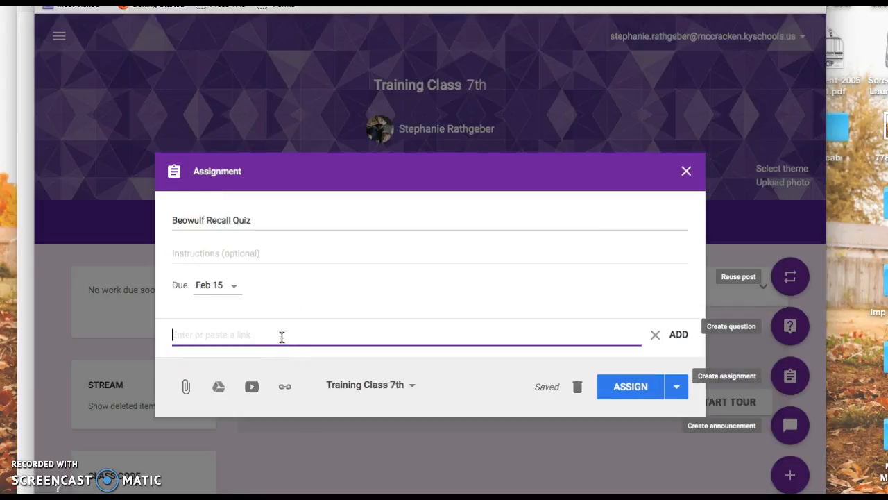
type("http://goo.gl/forms/Ndf6Tr8mKp")
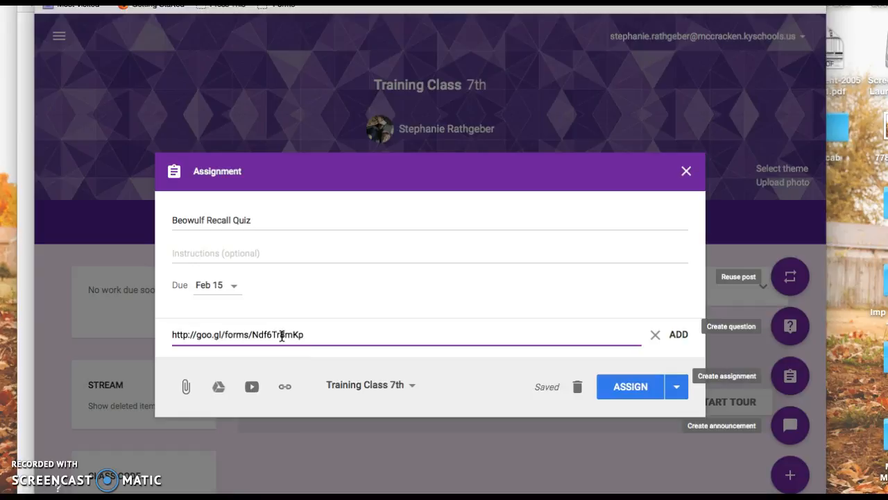
left_click(679, 334)
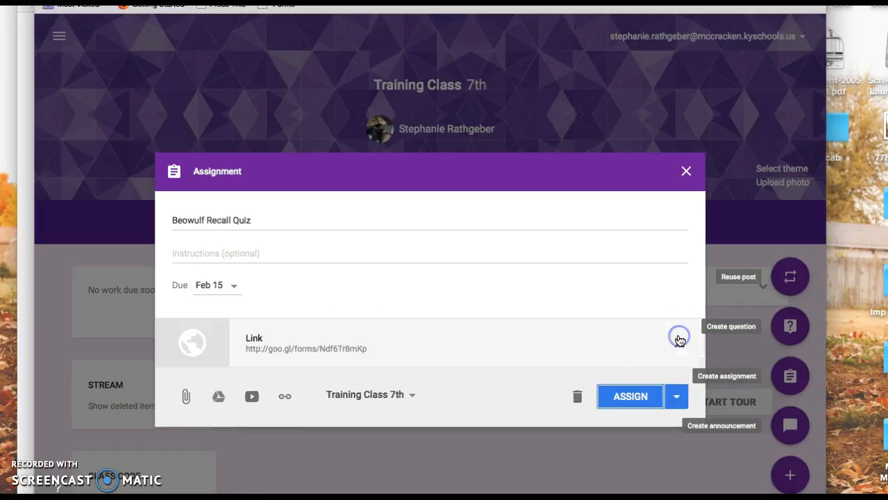
left_click(607, 402)
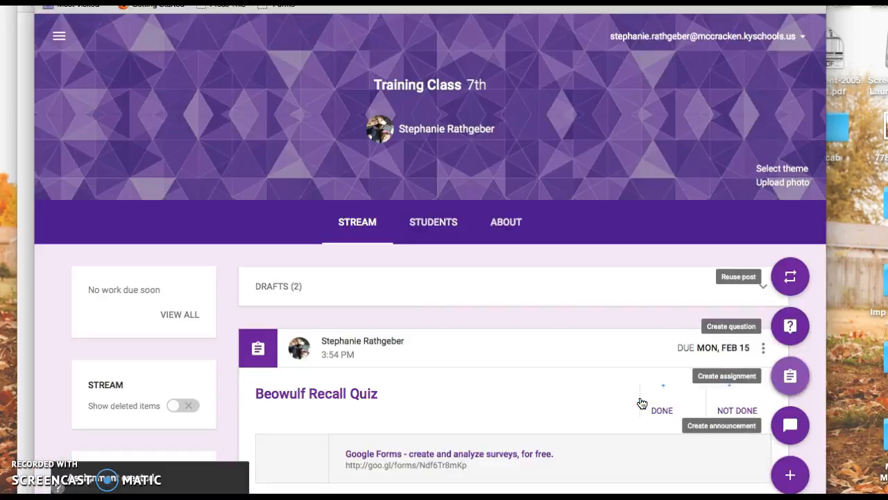
scroll(438, 351, "down", 1)
scroll(438, 352, "down", 1)
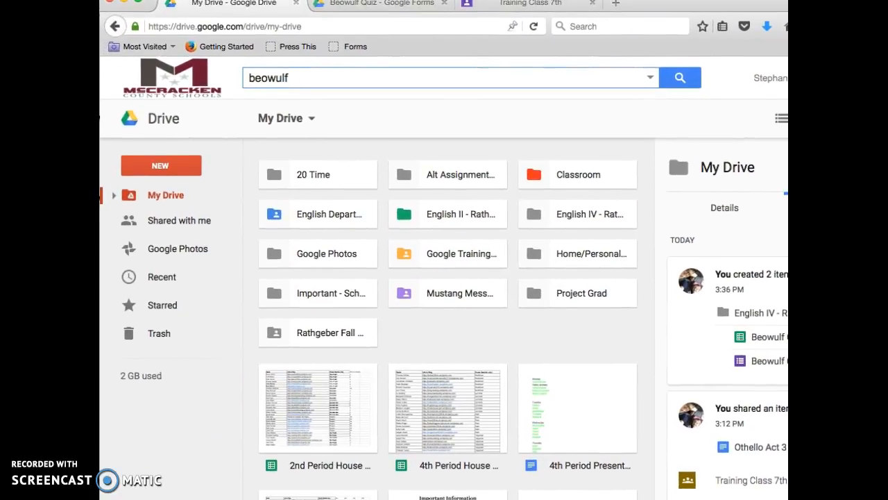
Switch to Google Drive, search for "Beowulf responses" and open the Beowulf Test (Responses) spreadsheet
left_click(343, 83)
key("BackSpace")
key("BackSpace")
key("BackSpace")
key("BackSpace")
key("BackSpace")
key("BackSpace")
key("BackSpace")
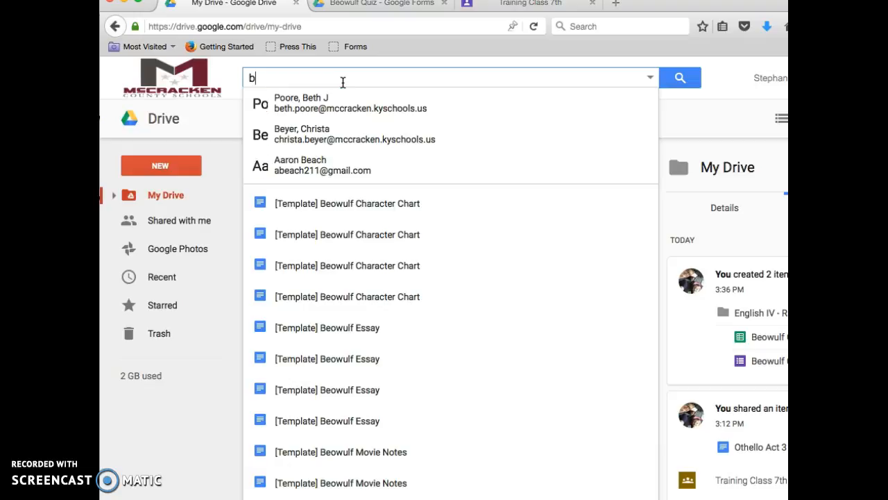
type("responses")
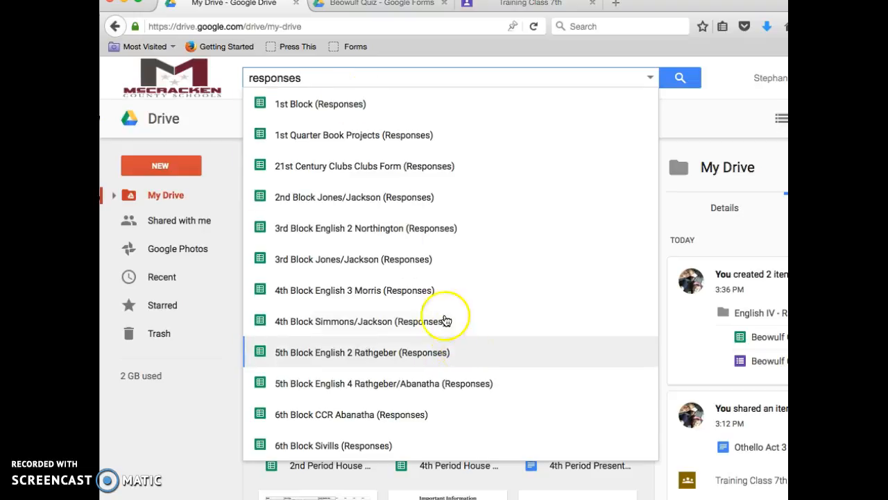
left_click(249, 79)
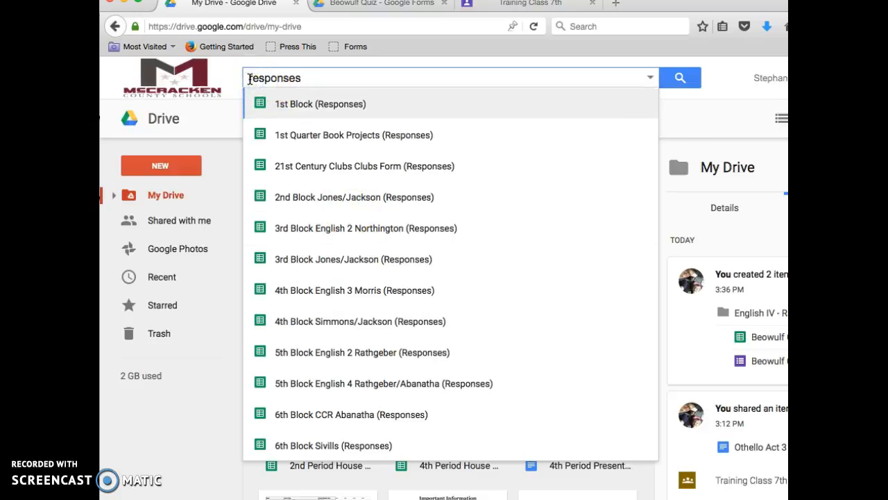
type("Beowulf")
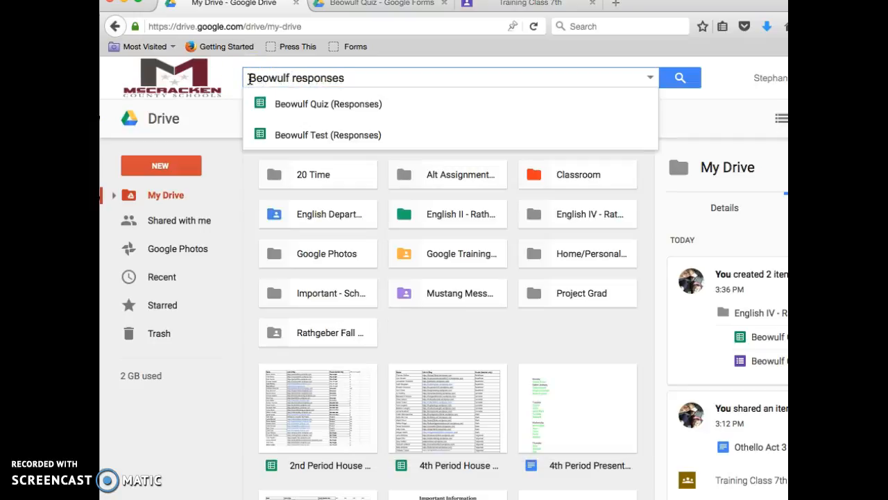
left_click(352, 138)
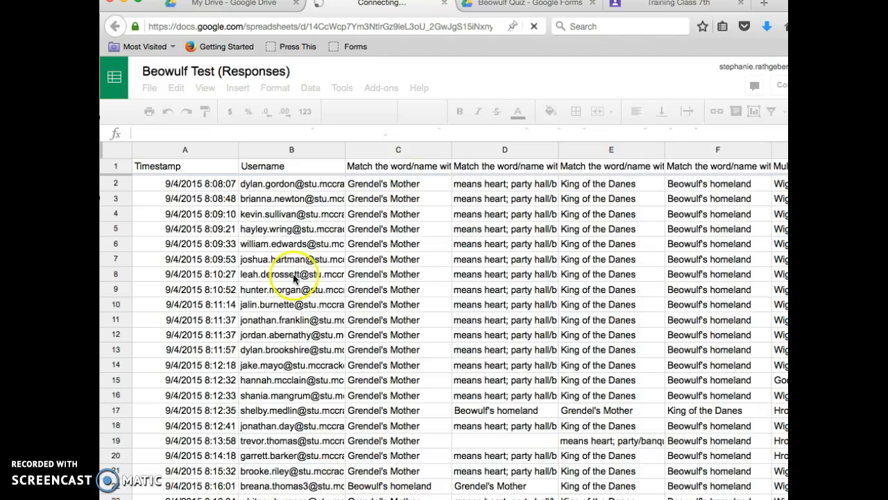
Look over the submitted test responses and start regrading the assignment with Flubaroo, agreeing to replace the existing grades
scroll(253, 396, "down", 20)
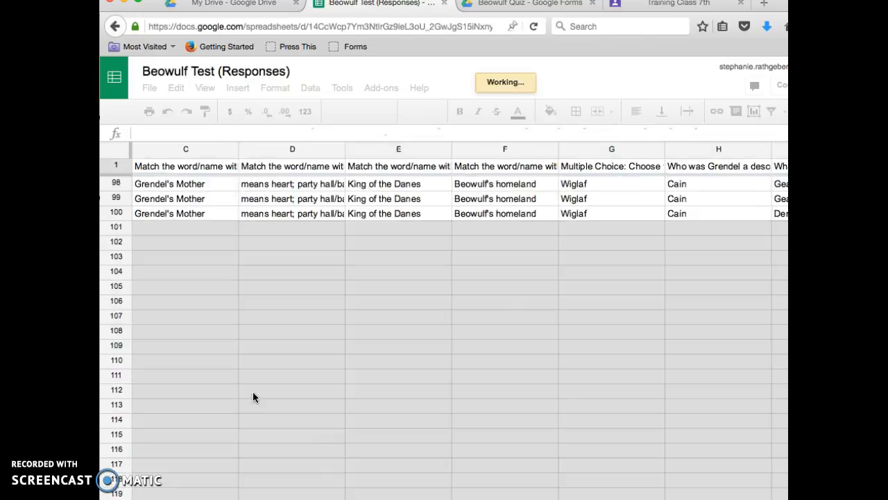
scroll(253, 391, "up", 20)
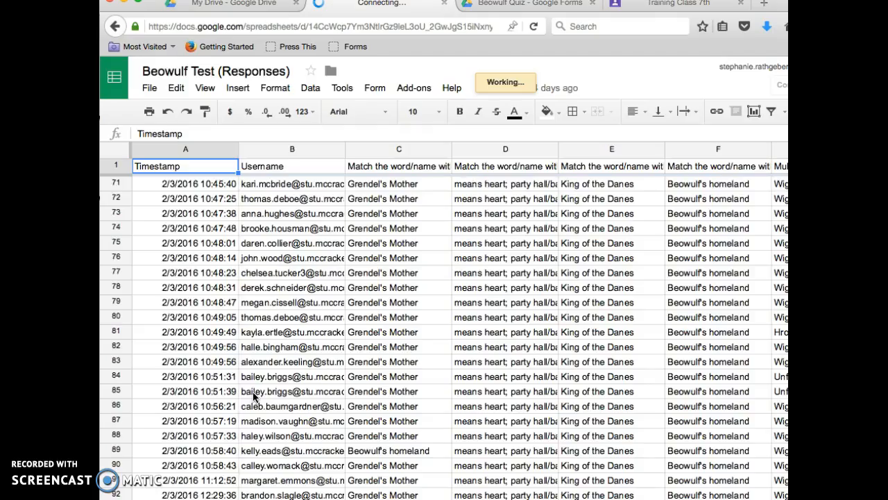
left_click(613, 6)
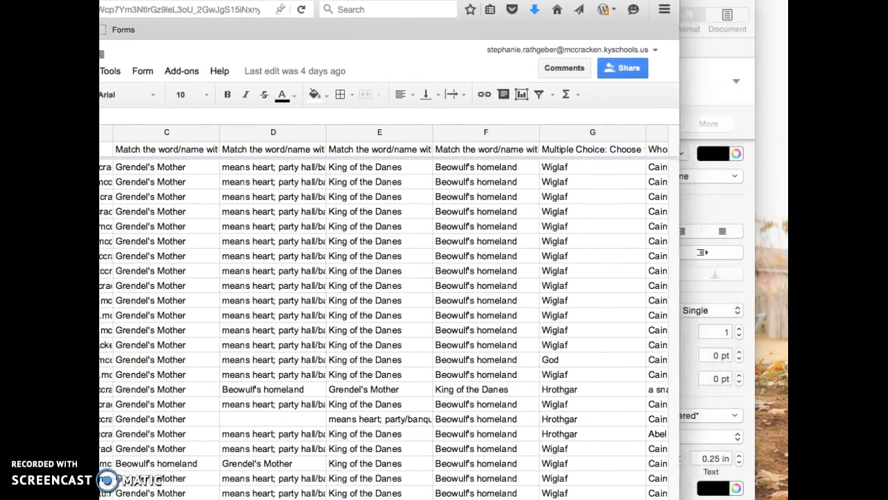
left_click_drag(399, 0, 387, 0)
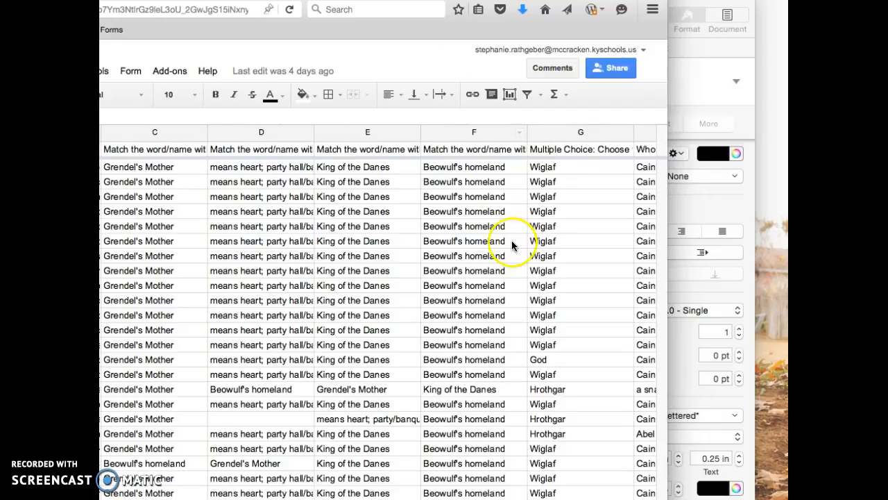
left_click(178, 71)
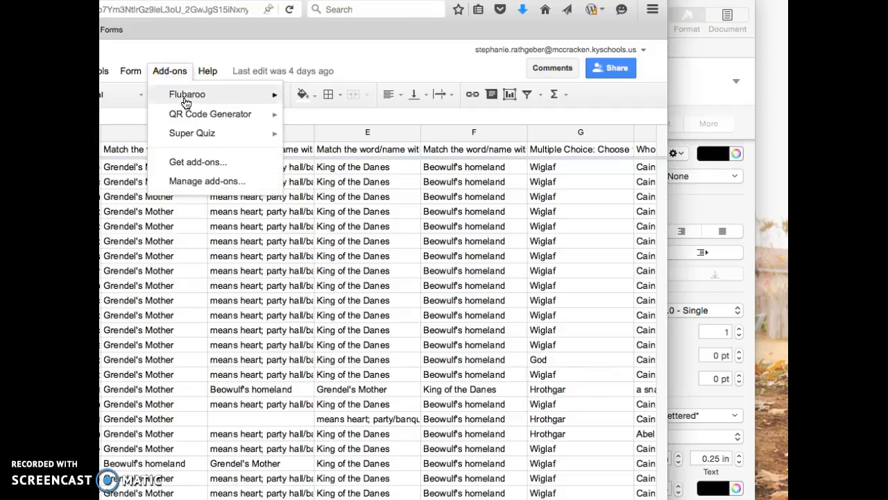
mouse_move(186, 101)
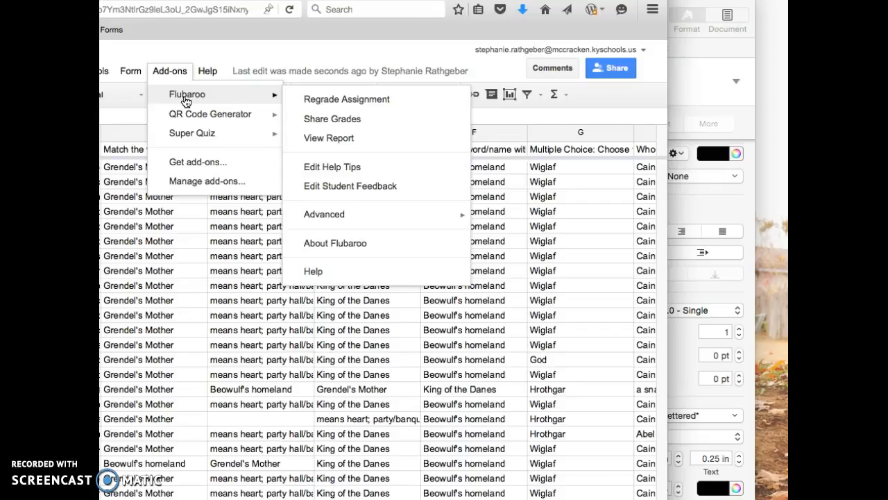
left_click(321, 101)
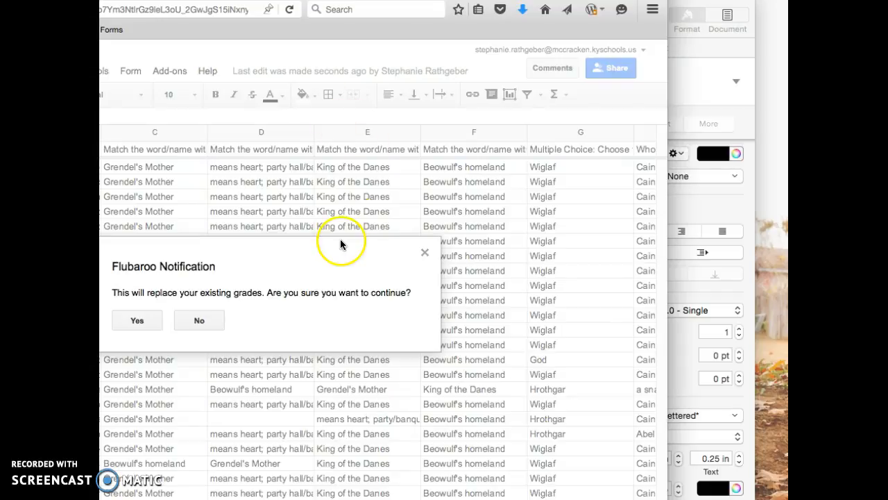
left_click(147, 323)
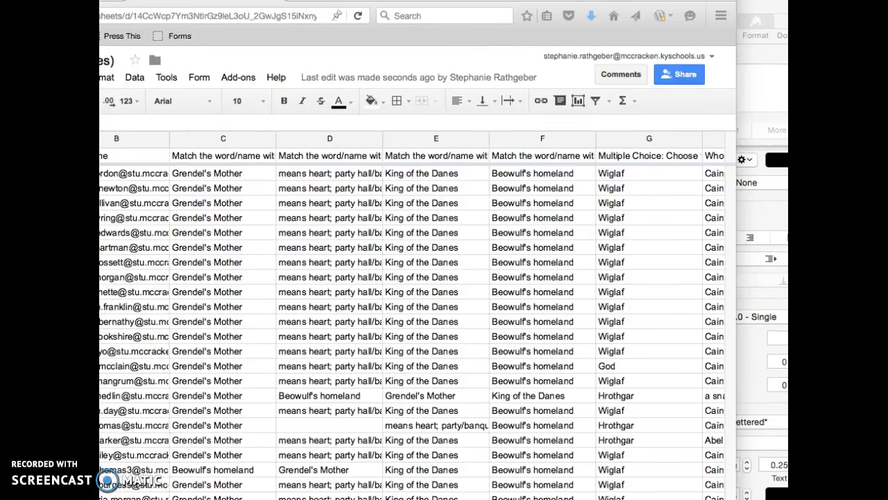
Try to switch to the Grades sheet of the responses spreadsheet
left_click_drag(417, 33, 458, 33)
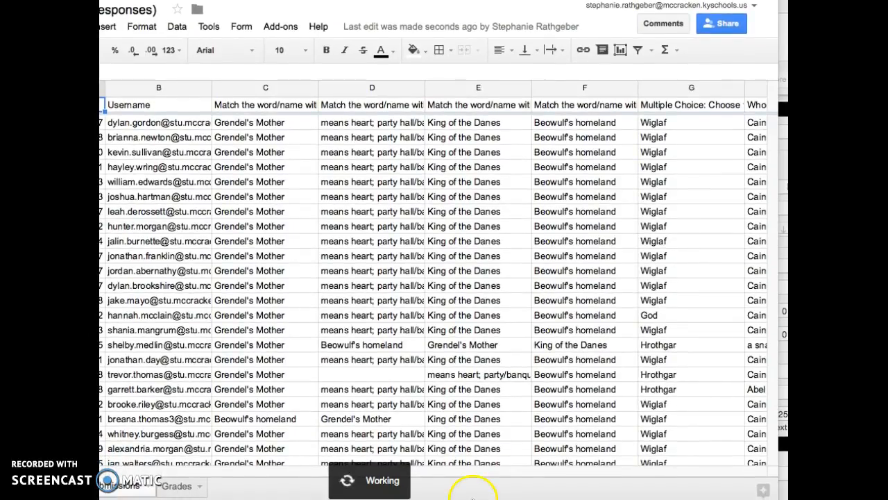
left_click(186, 493)
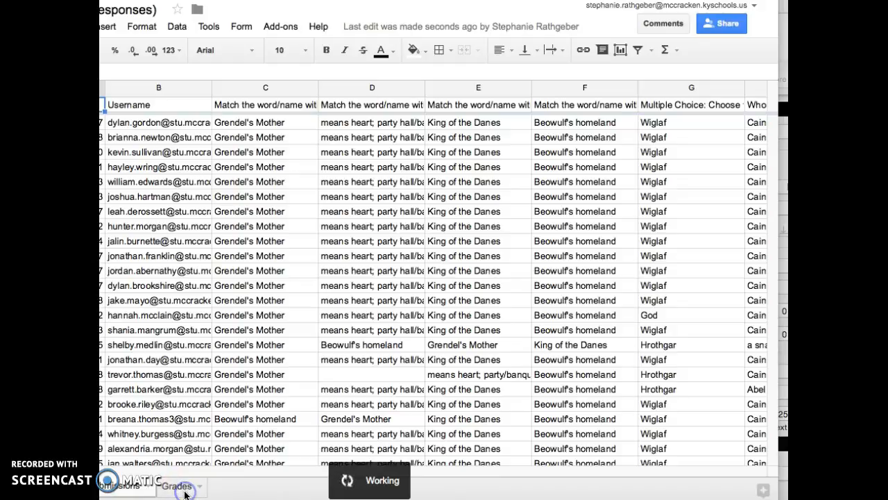
left_click(186, 491)
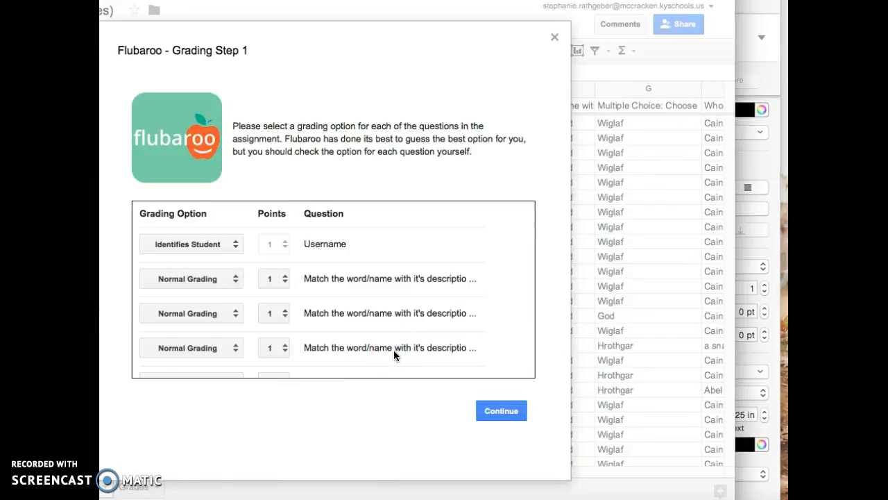
Review the grading options and points of all questions in Flubaroo's first grading step, then accept them as set
scroll(393, 350, "down", 3)
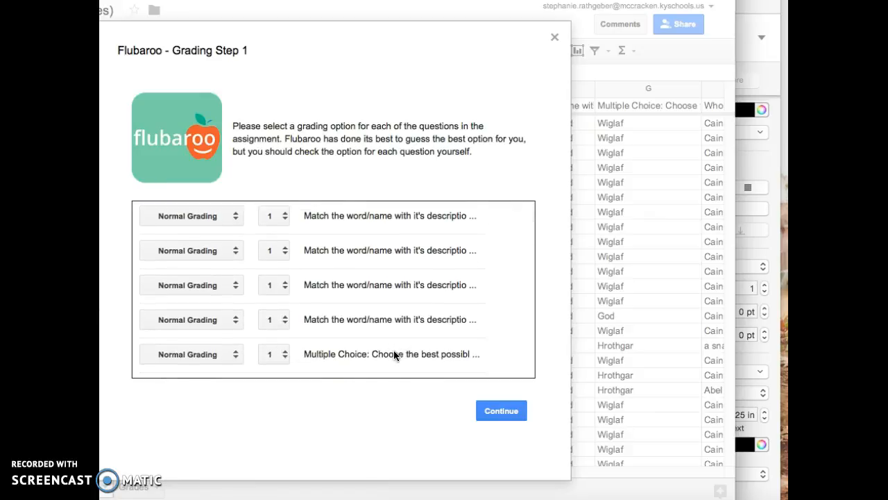
scroll(393, 350, "down", 4)
scroll(393, 351, "down", 10)
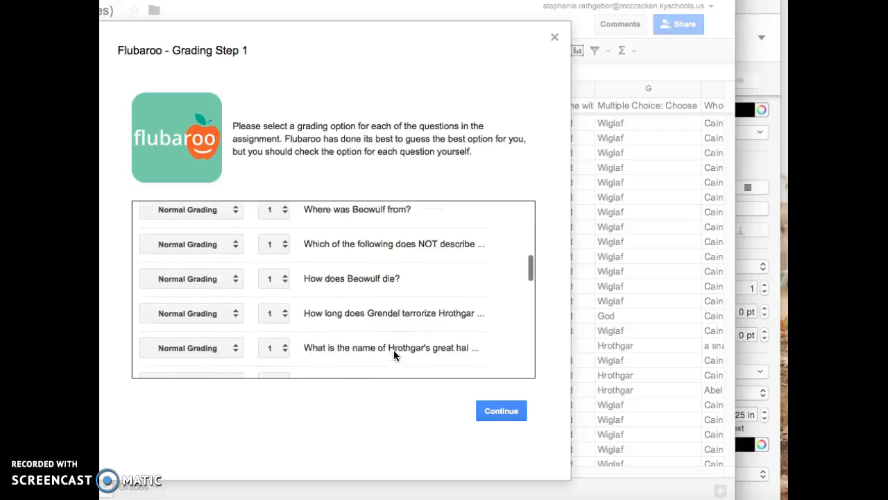
scroll(393, 350, "down", 5)
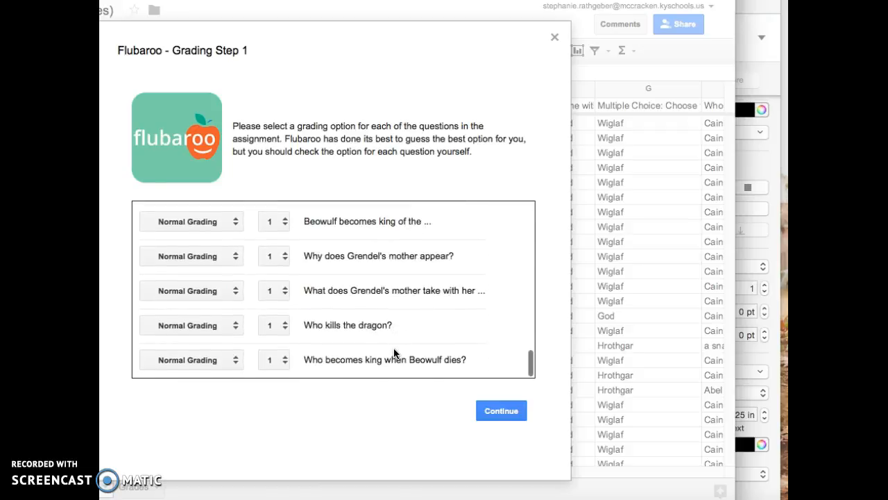
scroll(394, 352, "up", 8)
left_click(312, 242)
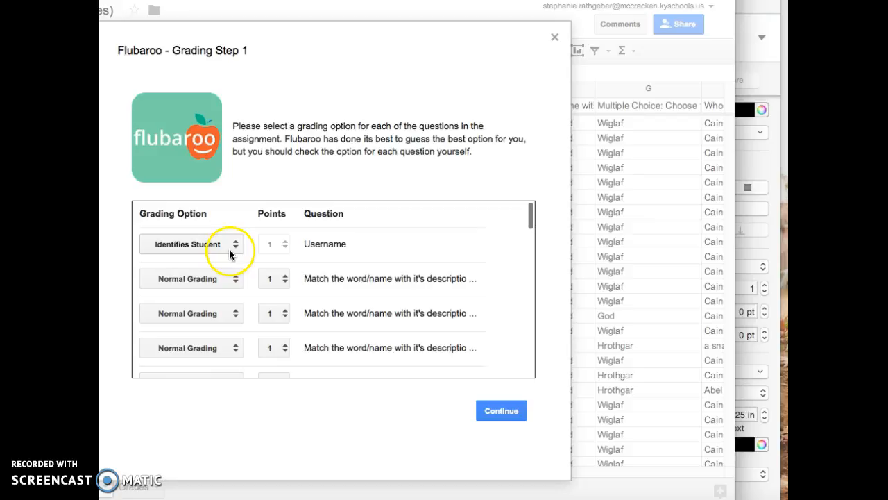
left_click(515, 414)
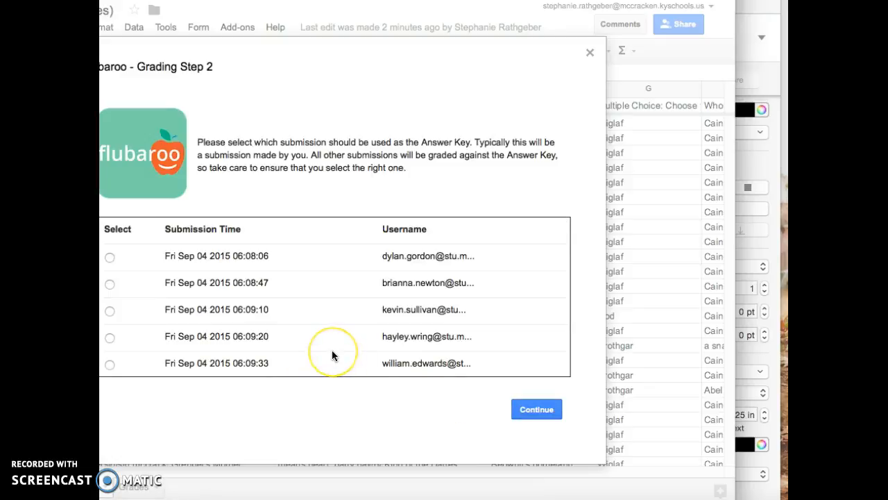
Grade all submissions with the teacher's own submission of Fri Sep 04 2015 06:32:36 as the answer key, and dismiss the completion message
scroll(332, 351, "down", 10)
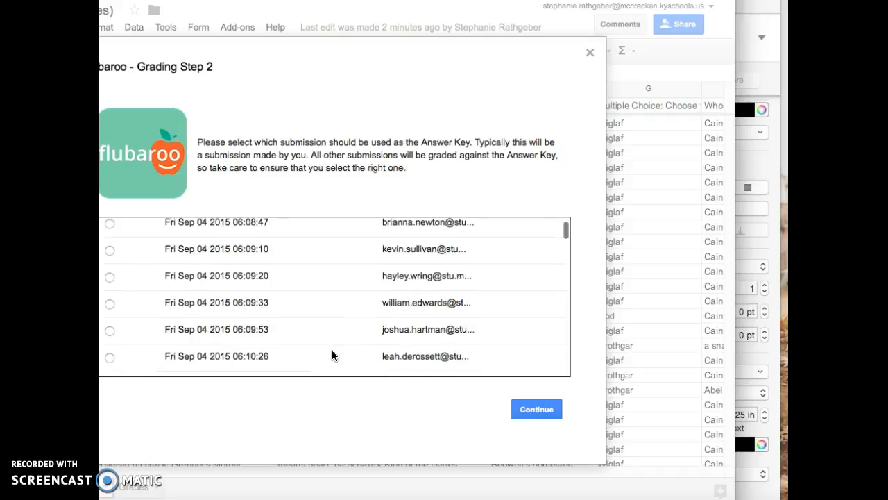
scroll(332, 354, "down", 15)
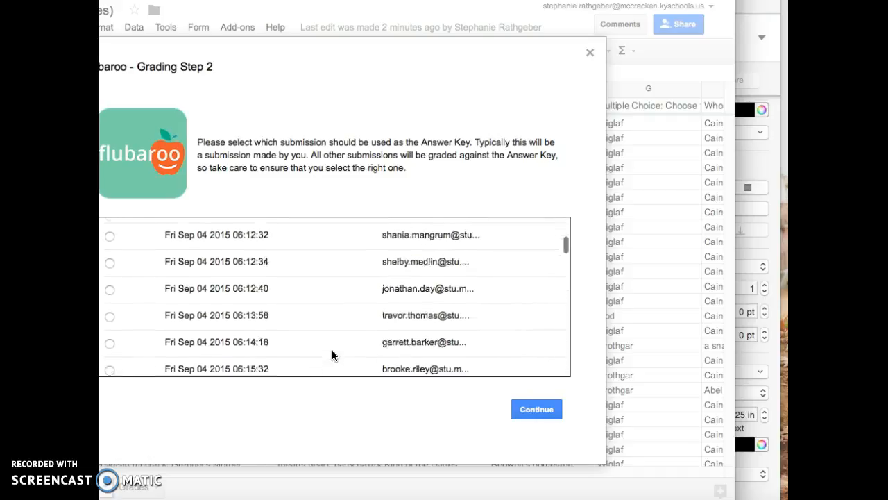
scroll(331, 354, "down", 1)
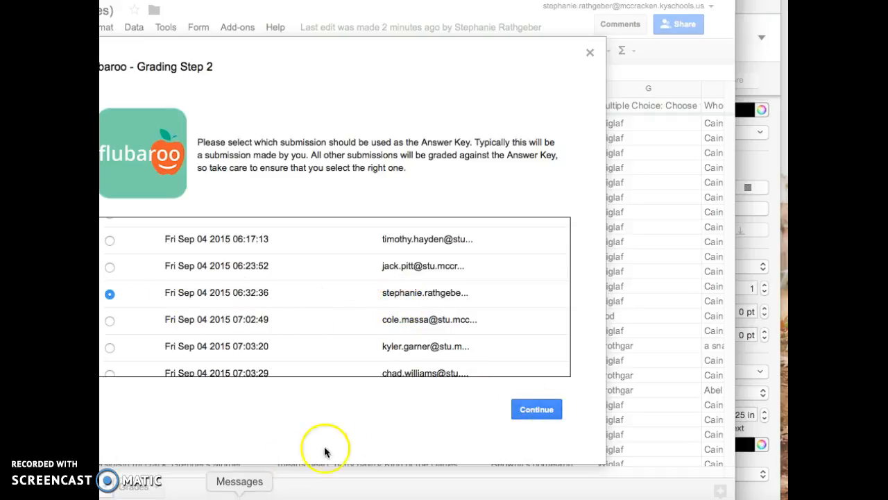
left_click(519, 408)
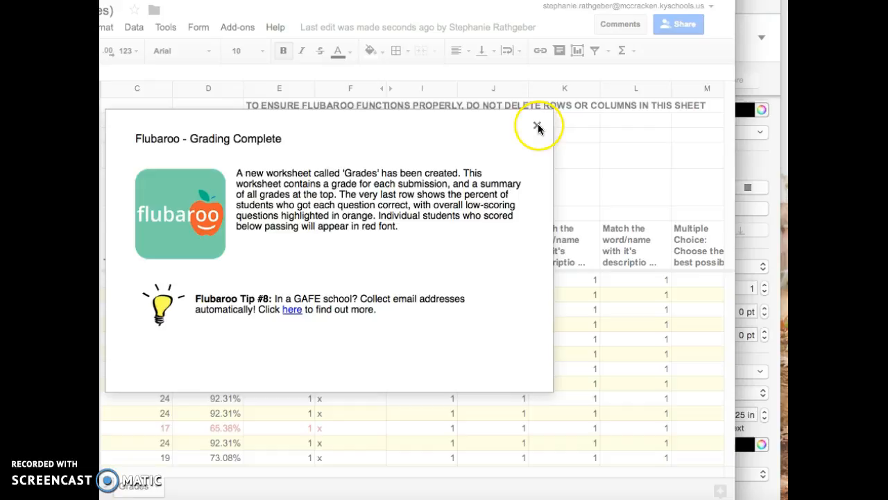
left_click(538, 127)
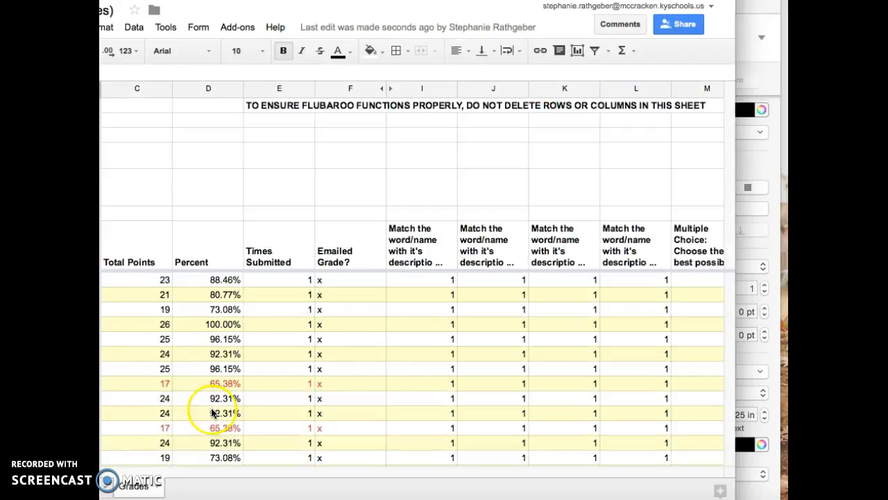
Look over the Grades sheet and share the grades with students via email through Flubaroo, including the answer key and no message
scroll(561, 344, "down", 10)
scroll(561, 341, "down", 10)
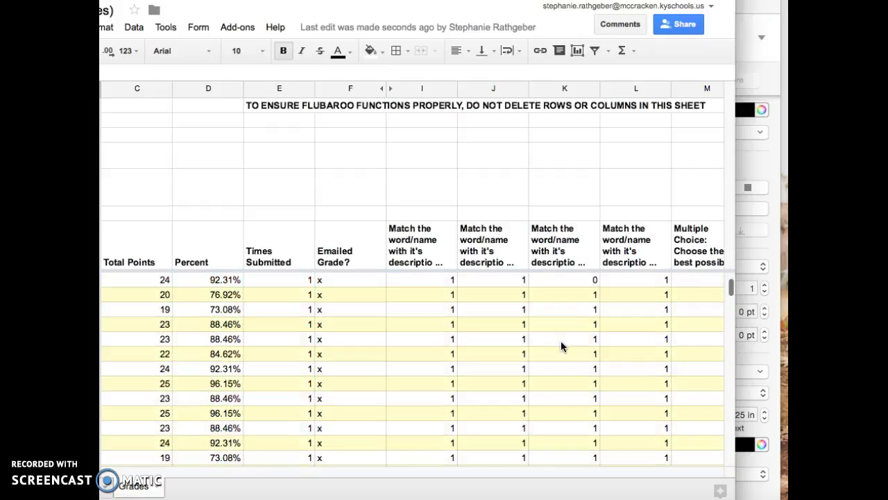
scroll(561, 341, "up", 3)
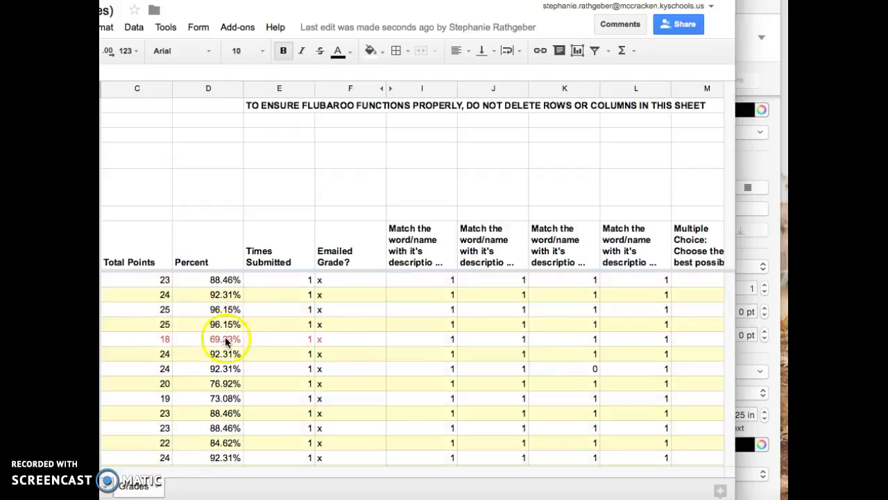
left_click(246, 29)
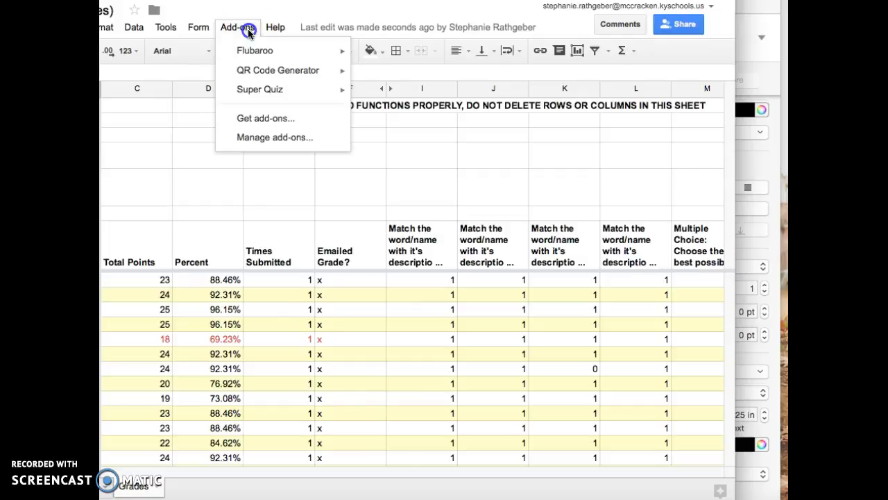
mouse_move(252, 49)
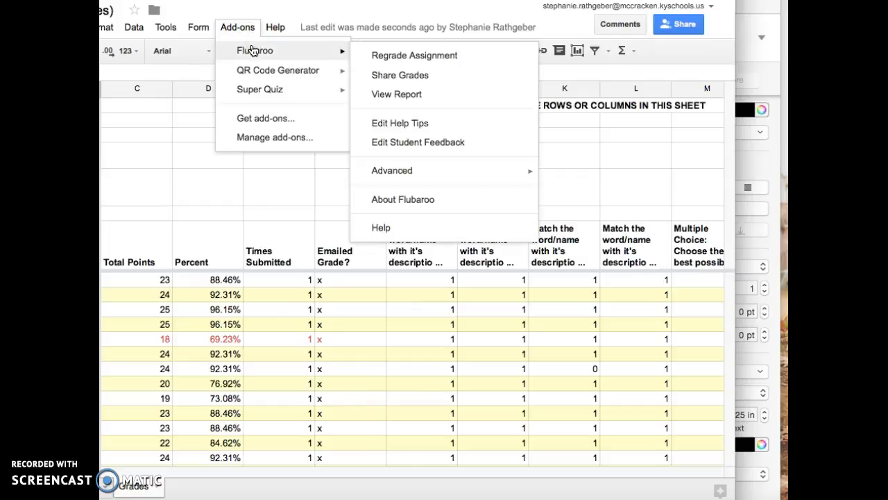
left_click(430, 82)
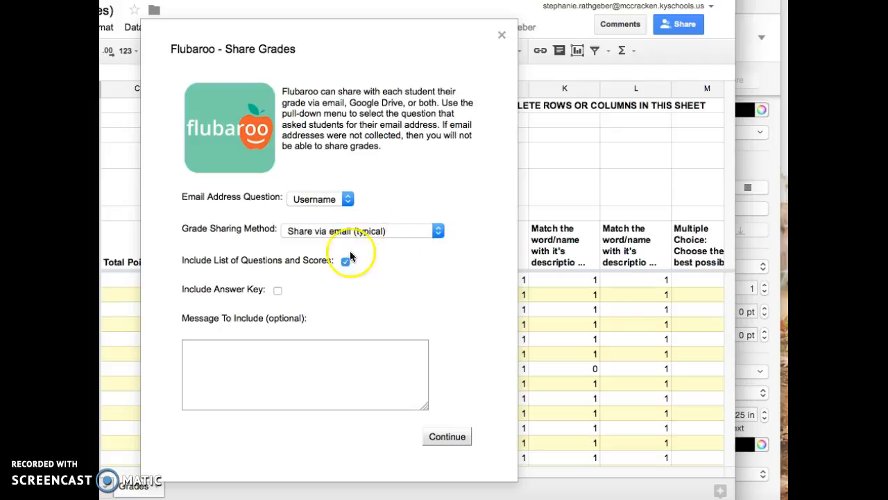
left_click(273, 292)
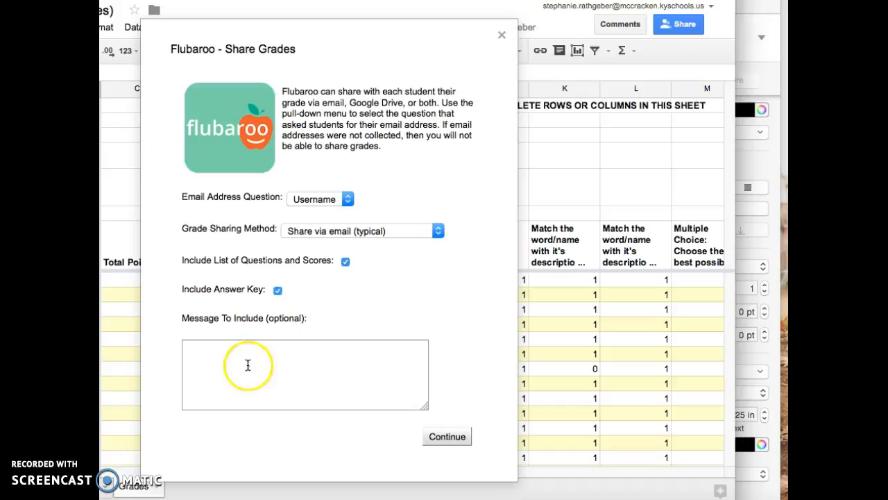
left_click(443, 438)
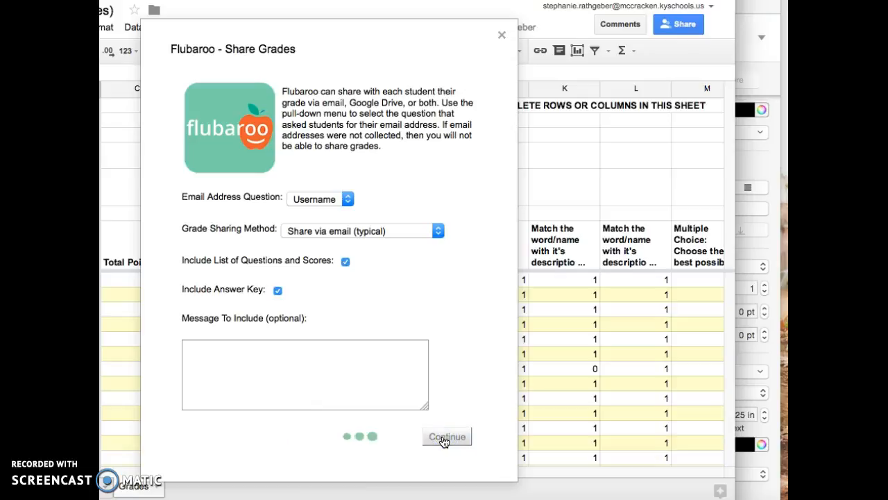